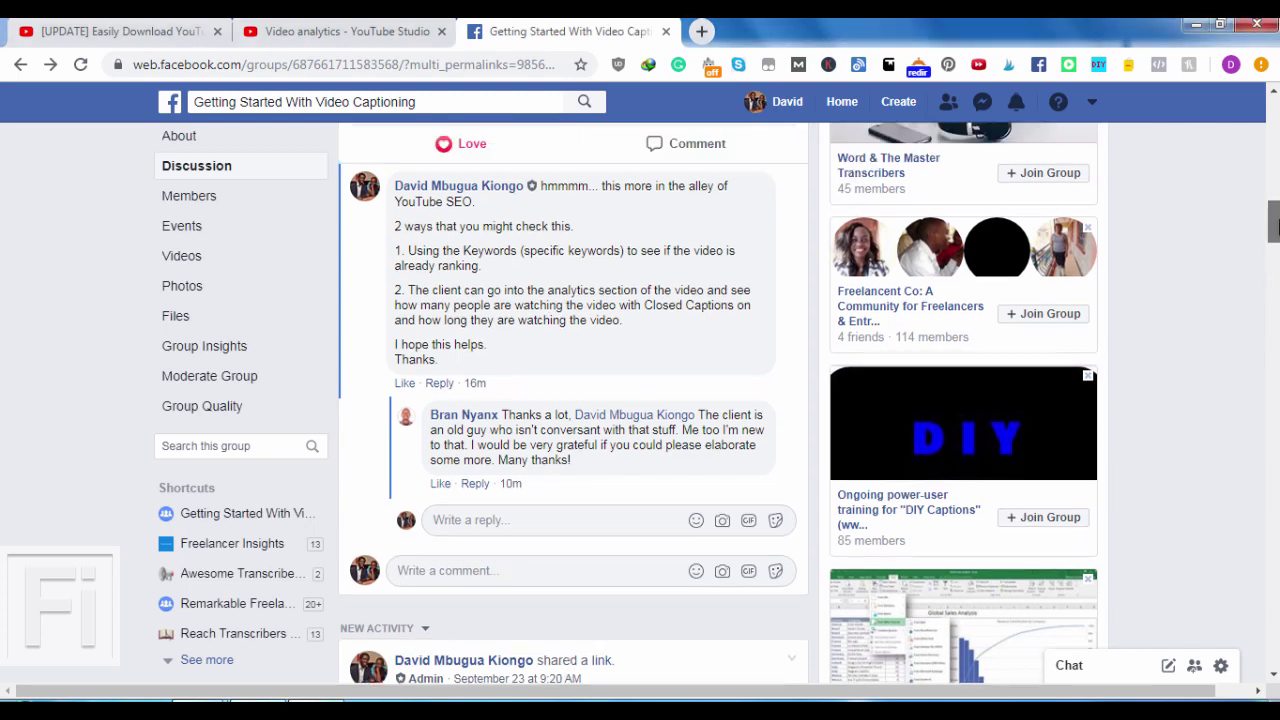
- In the Facebook thread, highlight the caption-results question and the keyword-ranking and analytics suggestions
drag(1272, 225, 1276, 166)
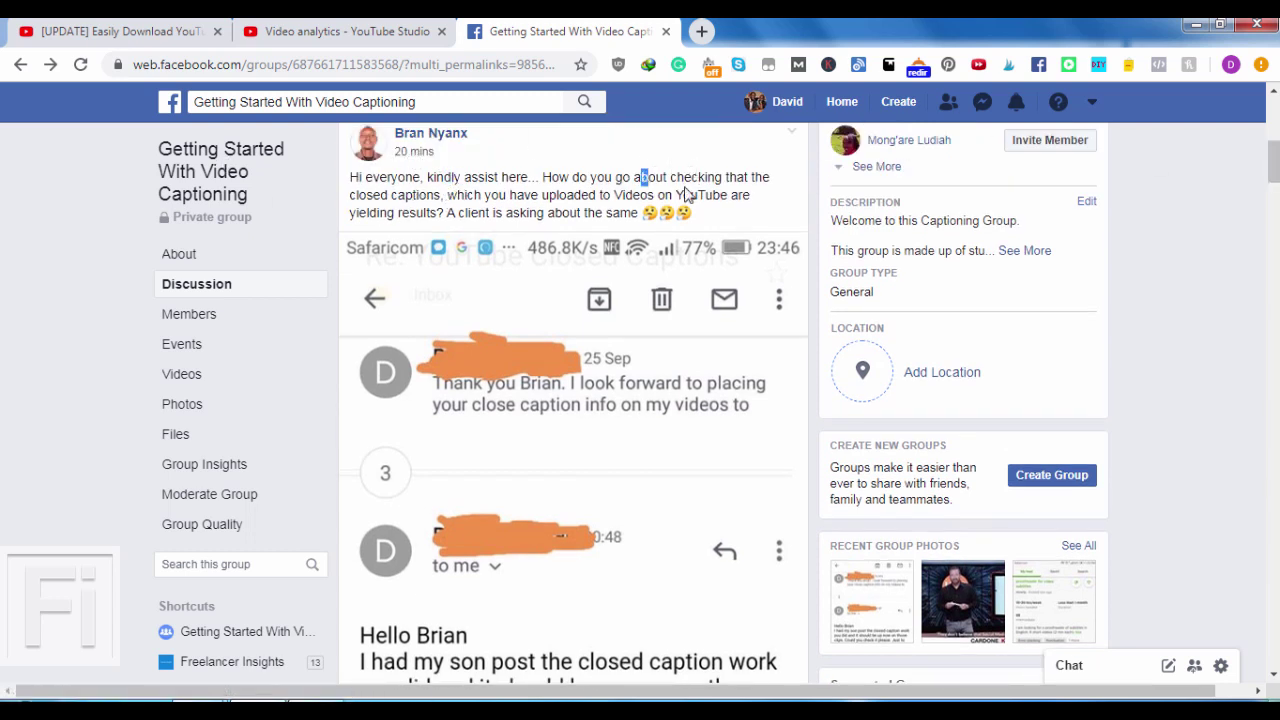
drag(641, 177, 619, 220)
click(516, 219)
drag(1273, 165, 1273, 218)
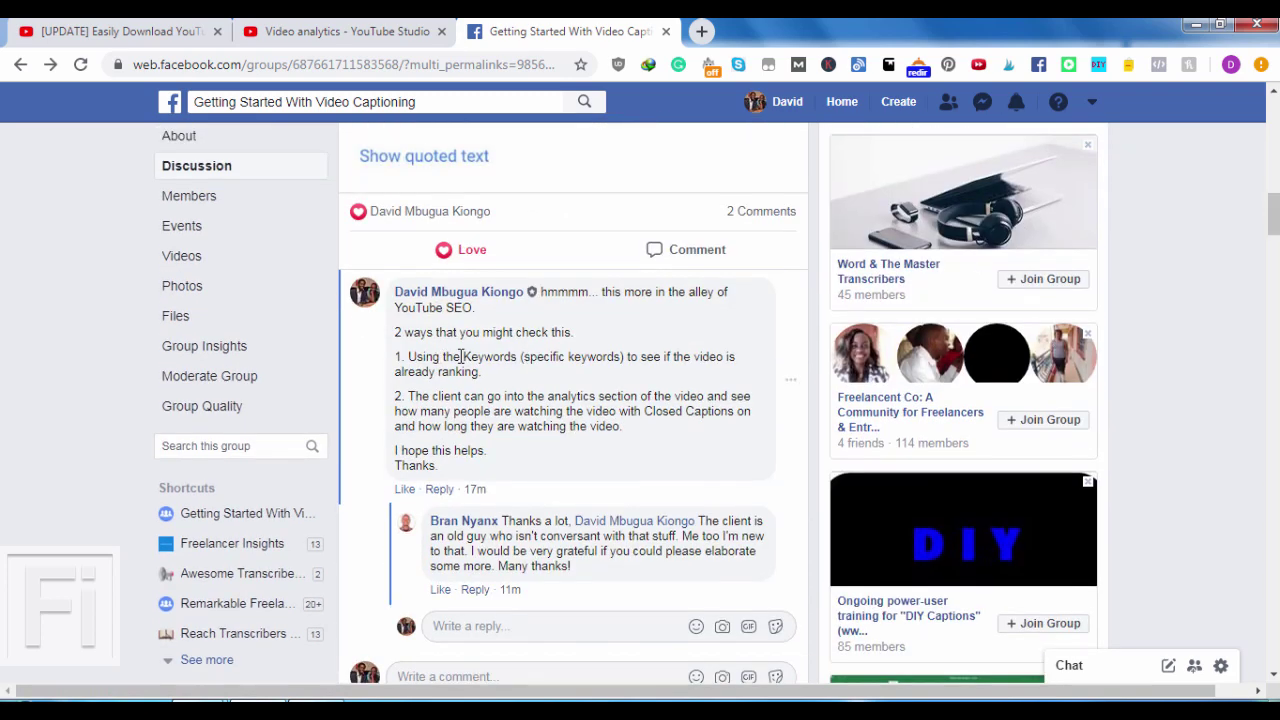
drag(433, 358, 548, 385)
click(548, 385)
drag(462, 357, 642, 433)
click(503, 378)
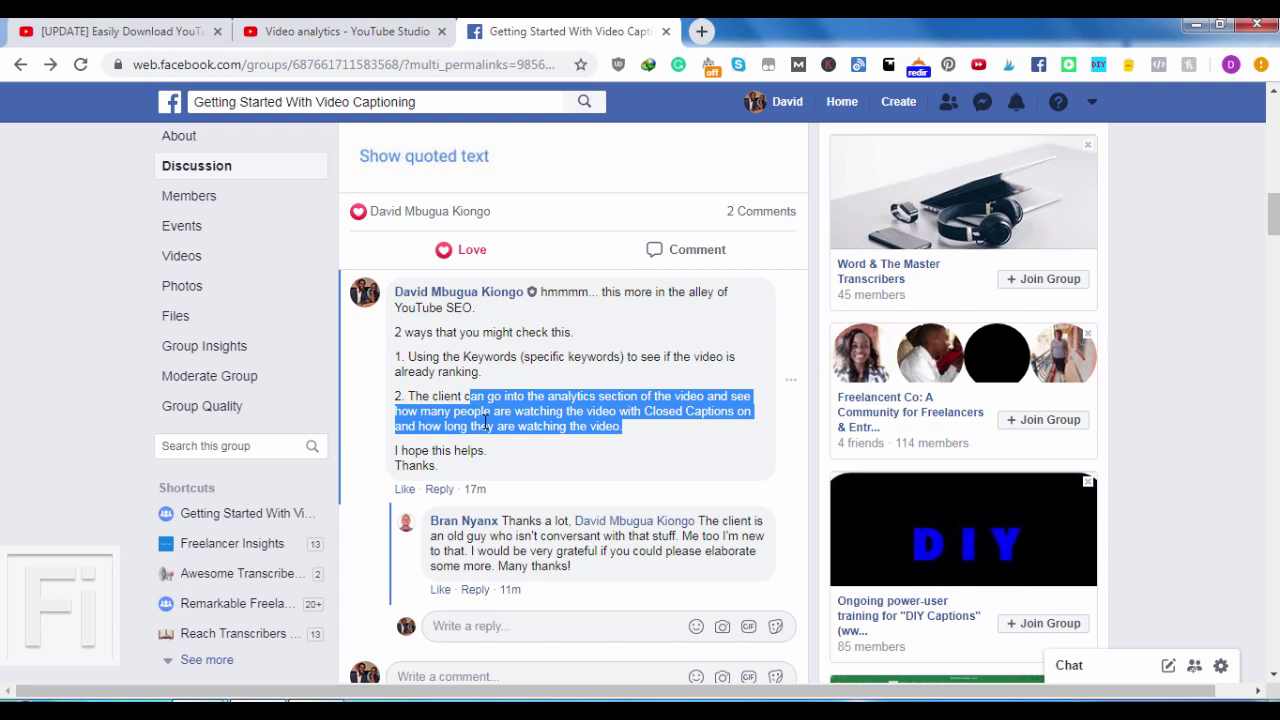
click(485, 423)
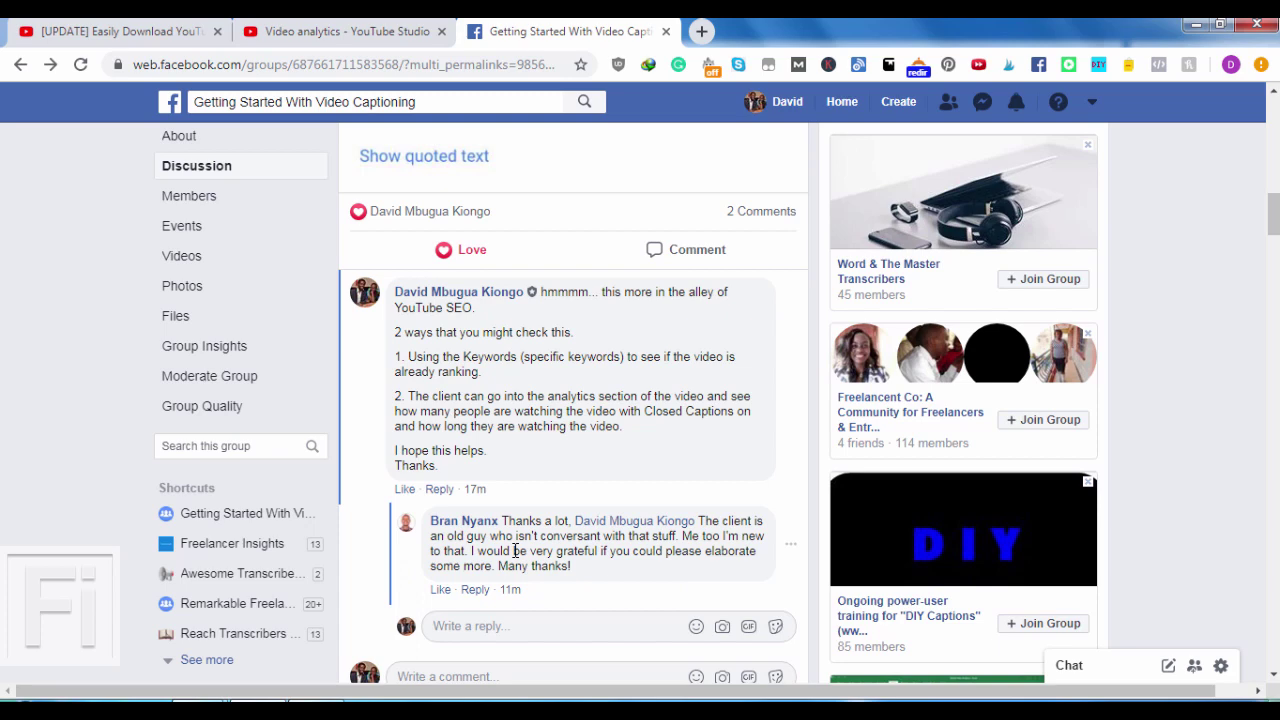
- On the YouTube watch page, show the Subtitles/CC language list from the player's settings gear
click(98, 32)
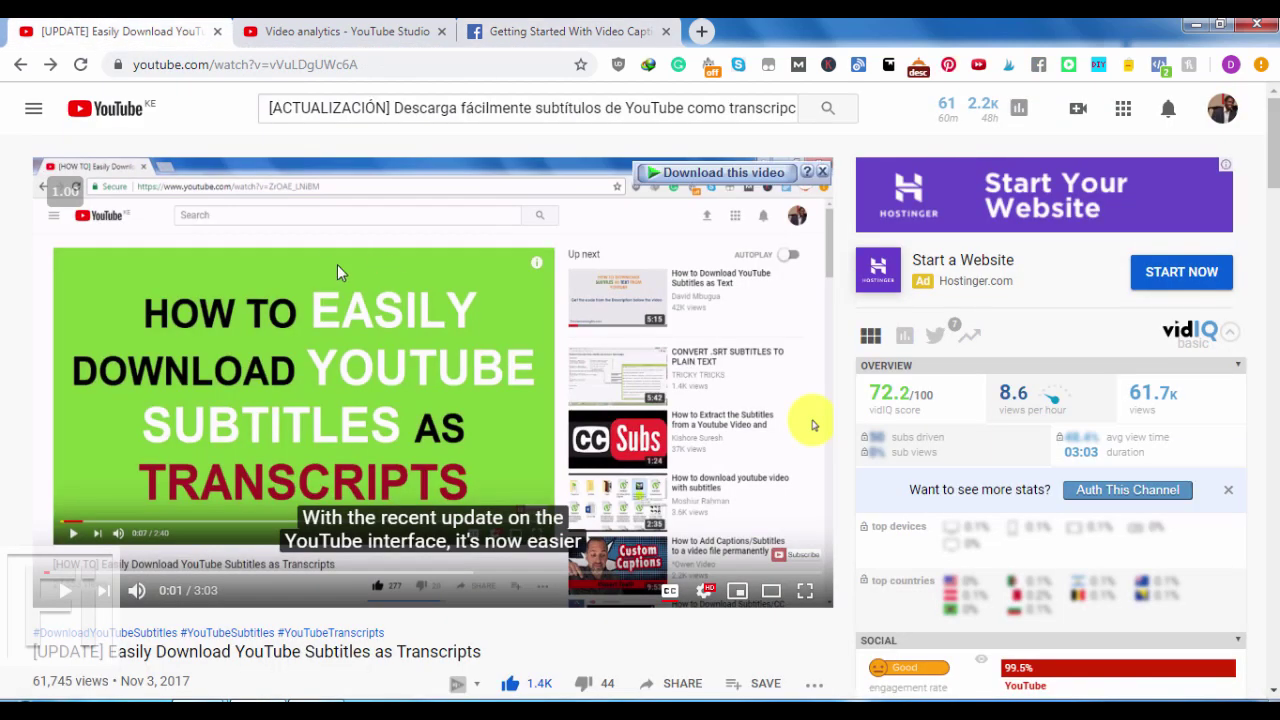
click(706, 596)
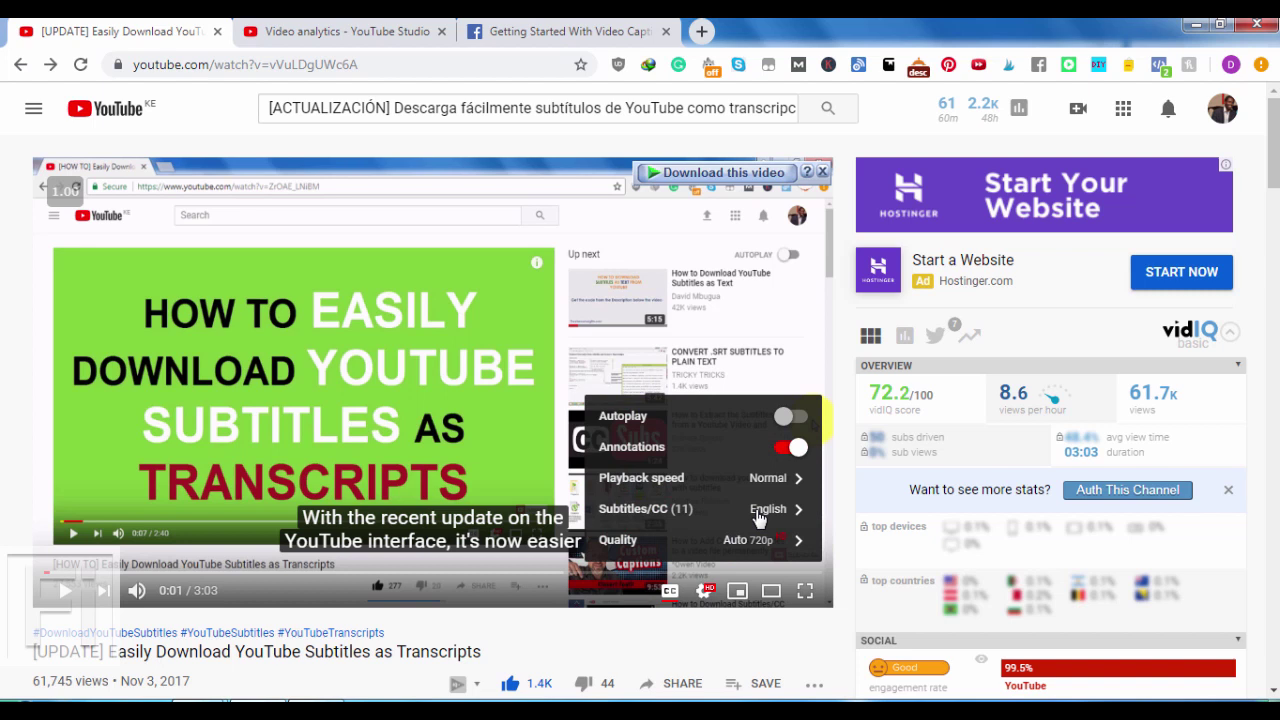
click(800, 512)
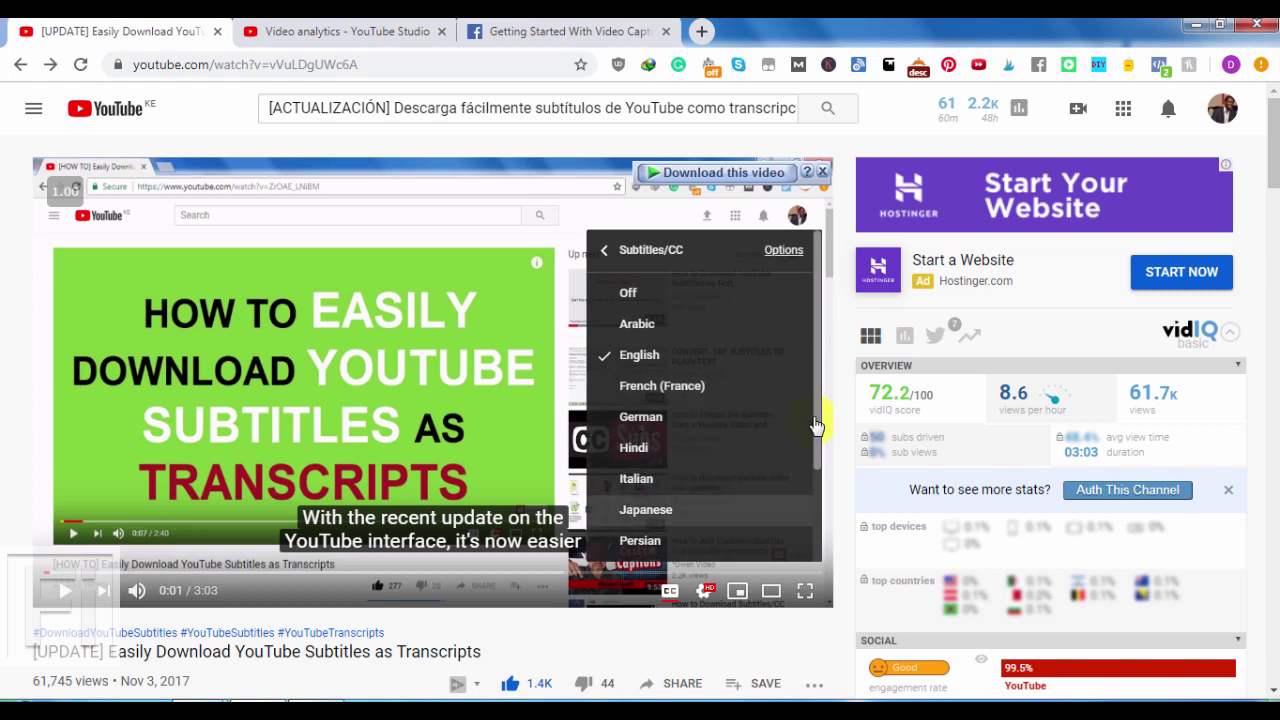
drag(817, 424, 817, 545)
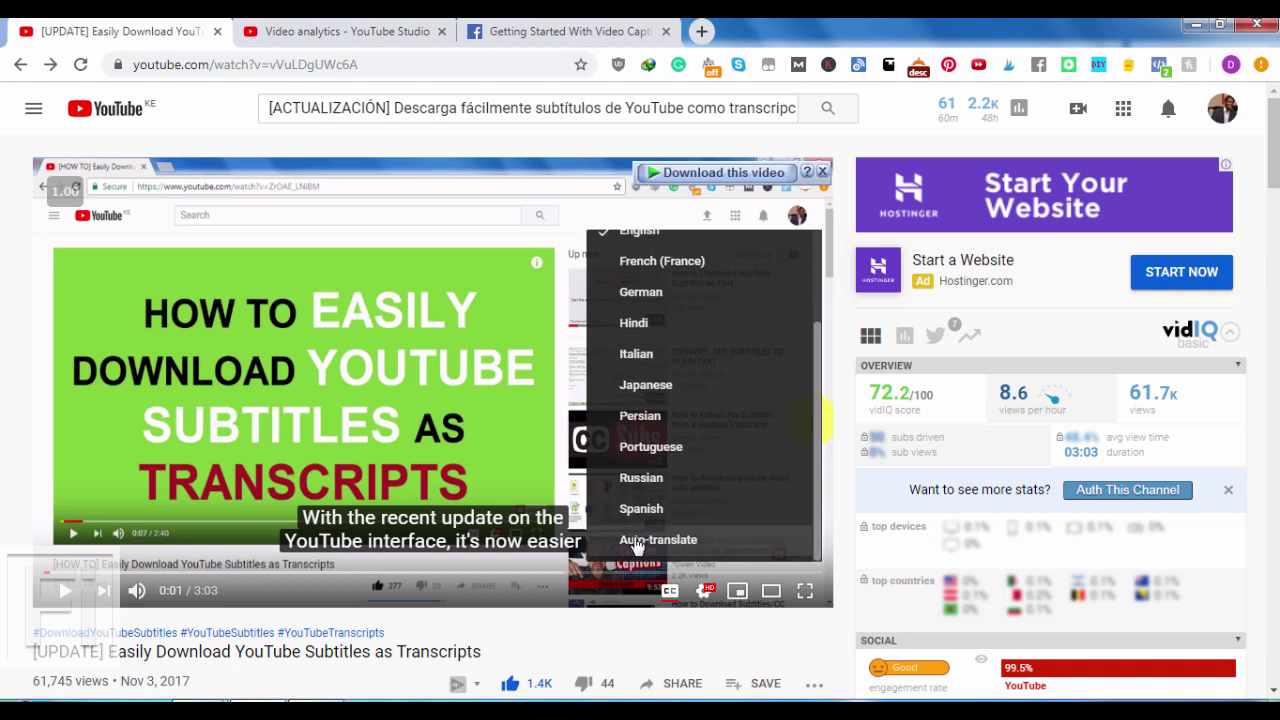
click(5, 513)
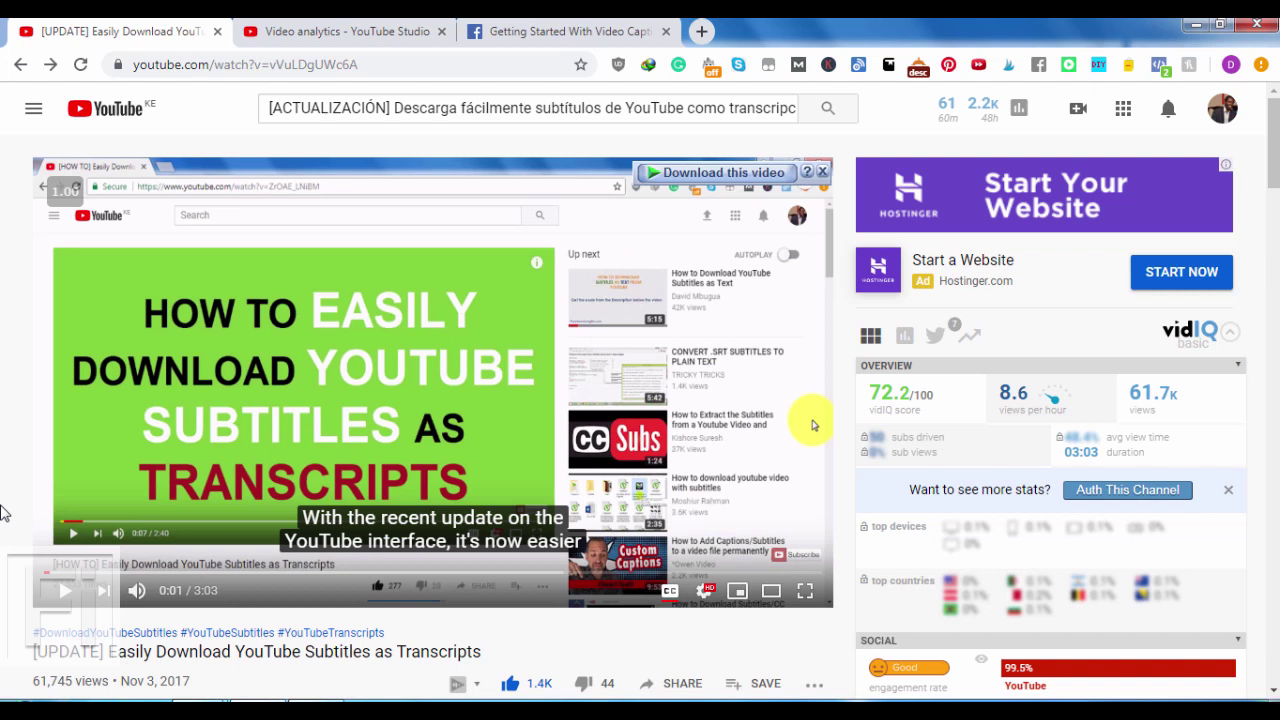
click(705, 590)
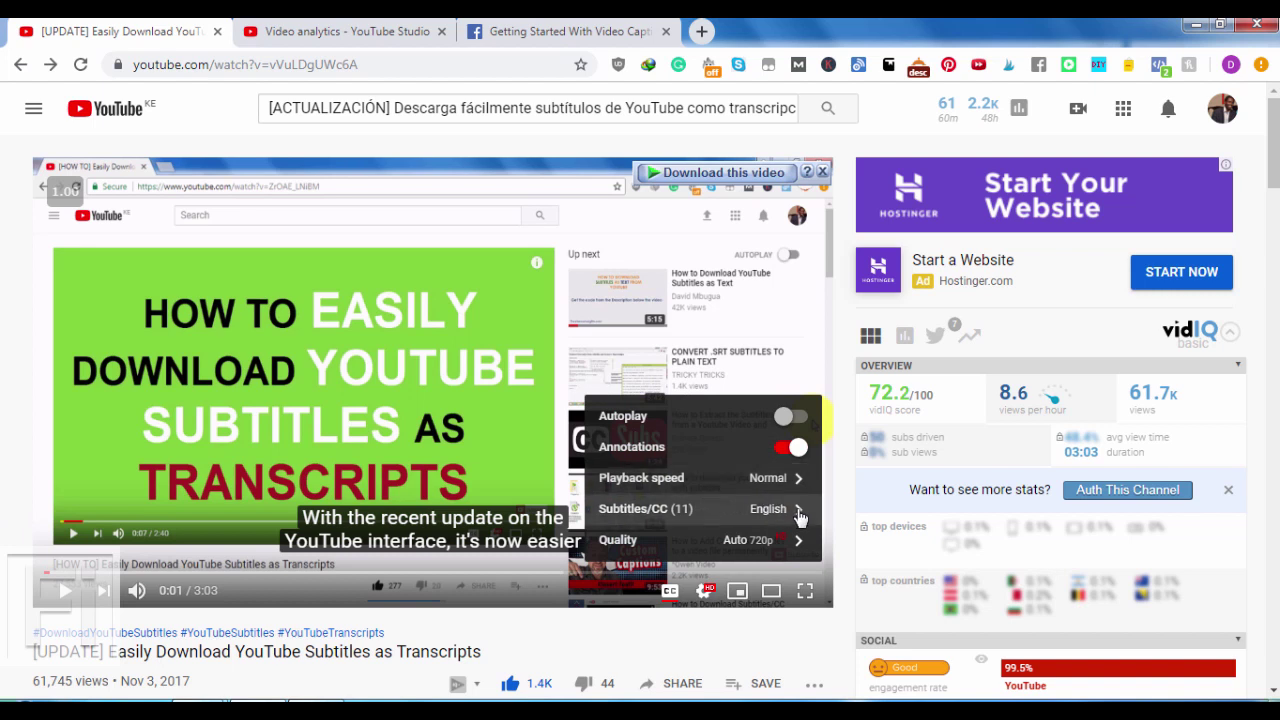
click(726, 508)
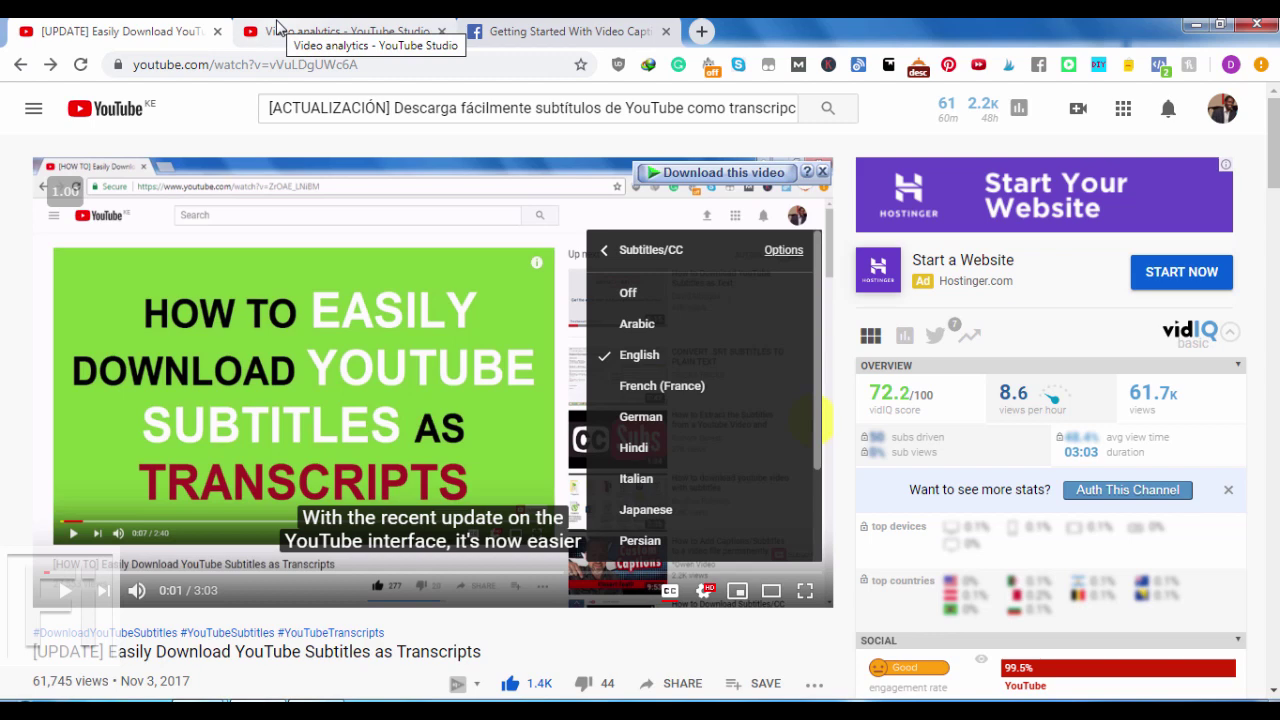
- Review the video's 28-day audience stats: 4.5K unique viewers, 1.1 views per viewer, +23 subscribers
click(278, 27)
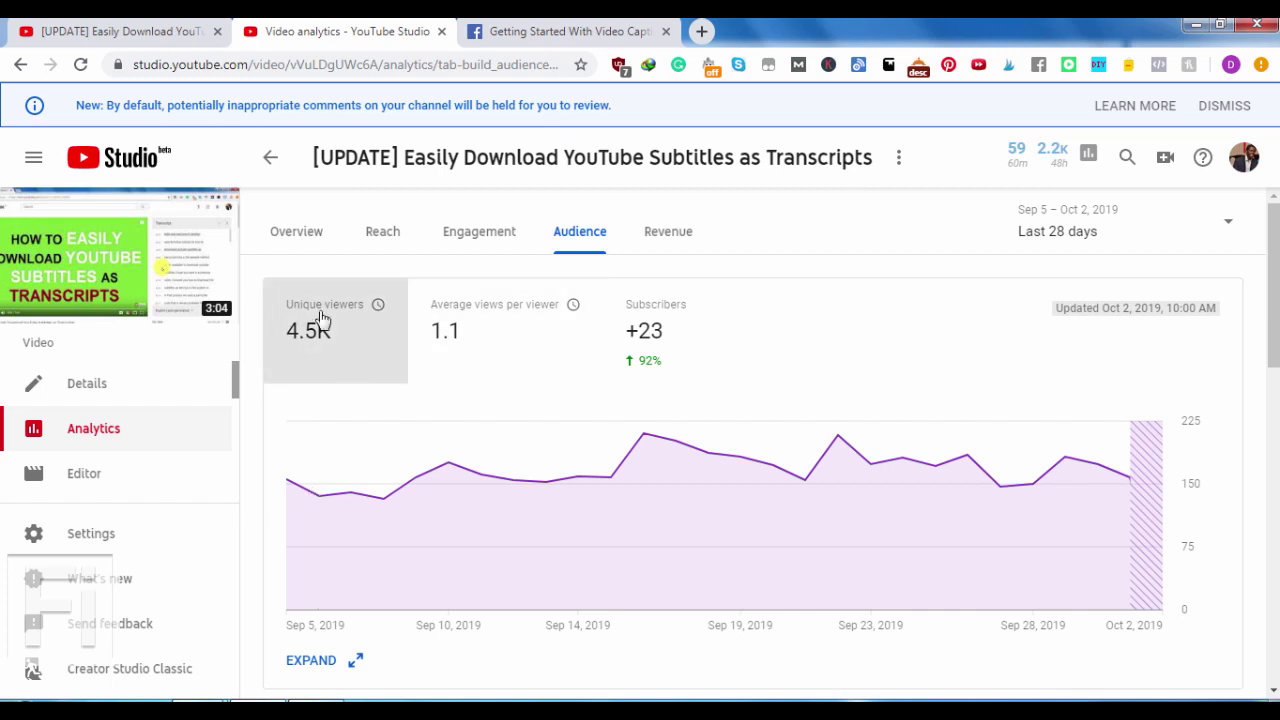
mouse_move(364, 347)
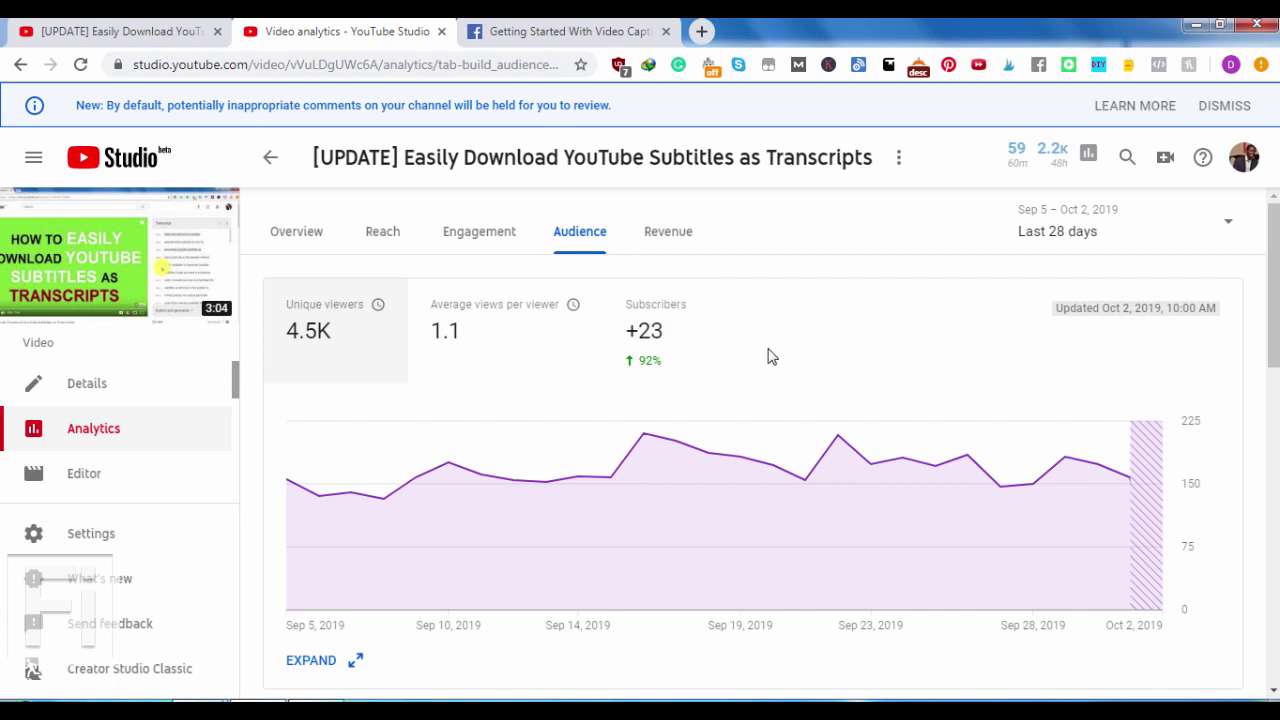
mouse_move(628, 366)
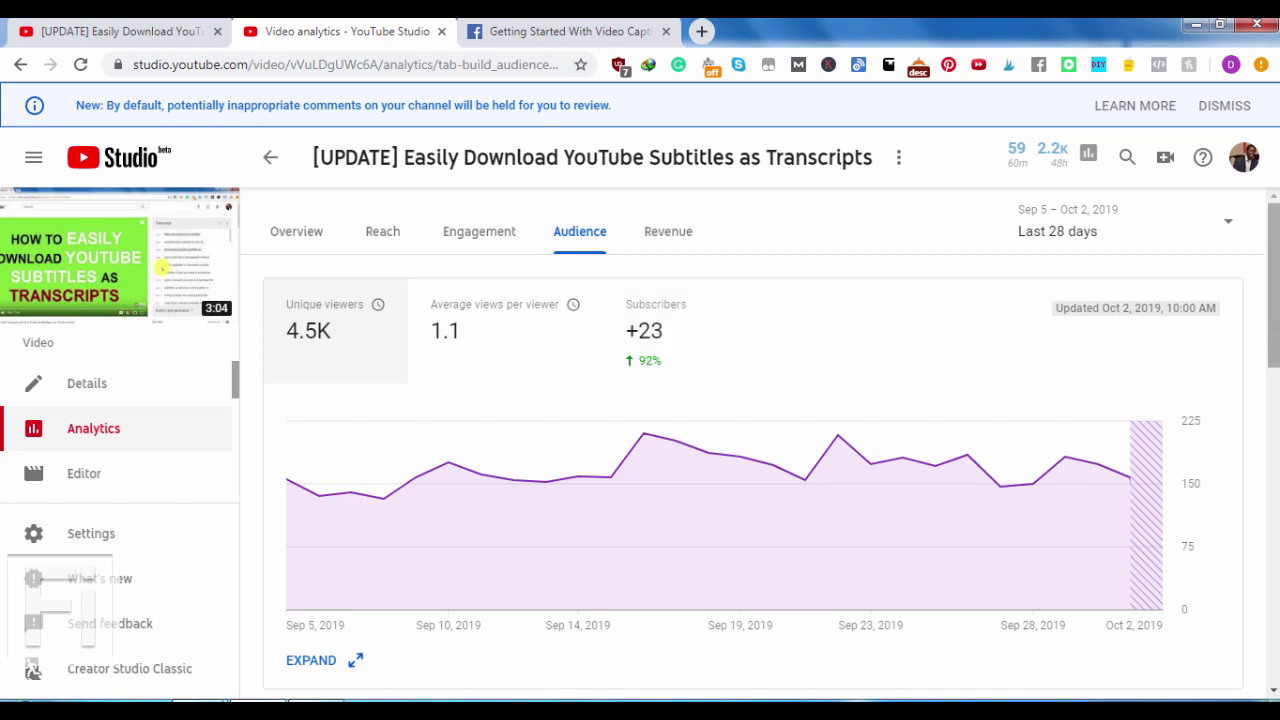
- Scroll past Watch time from subscribers to Top countries, showing United States 21.1% and India 11.9%
scroll(750, 450, down, 3)
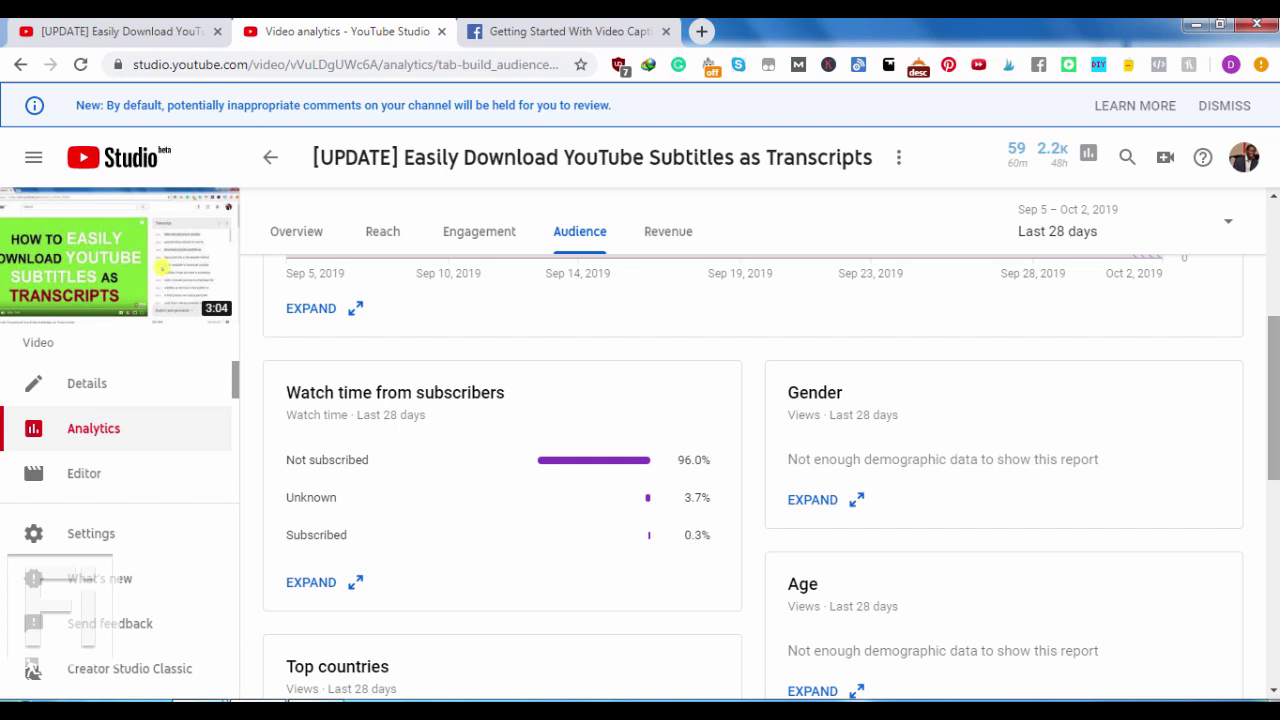
scroll(750, 480, down, 3)
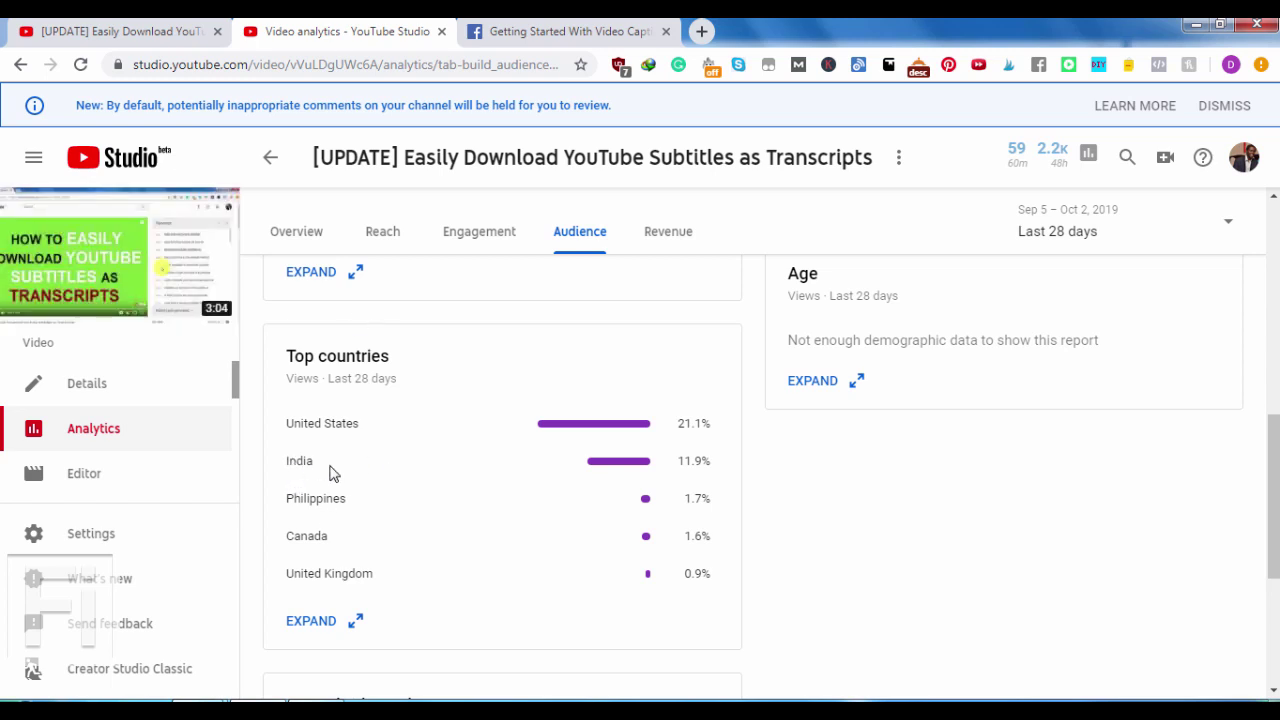
- Set the YouTube player's captions to Hindi, then go back to the Studio Top countries report
click(143, 32)
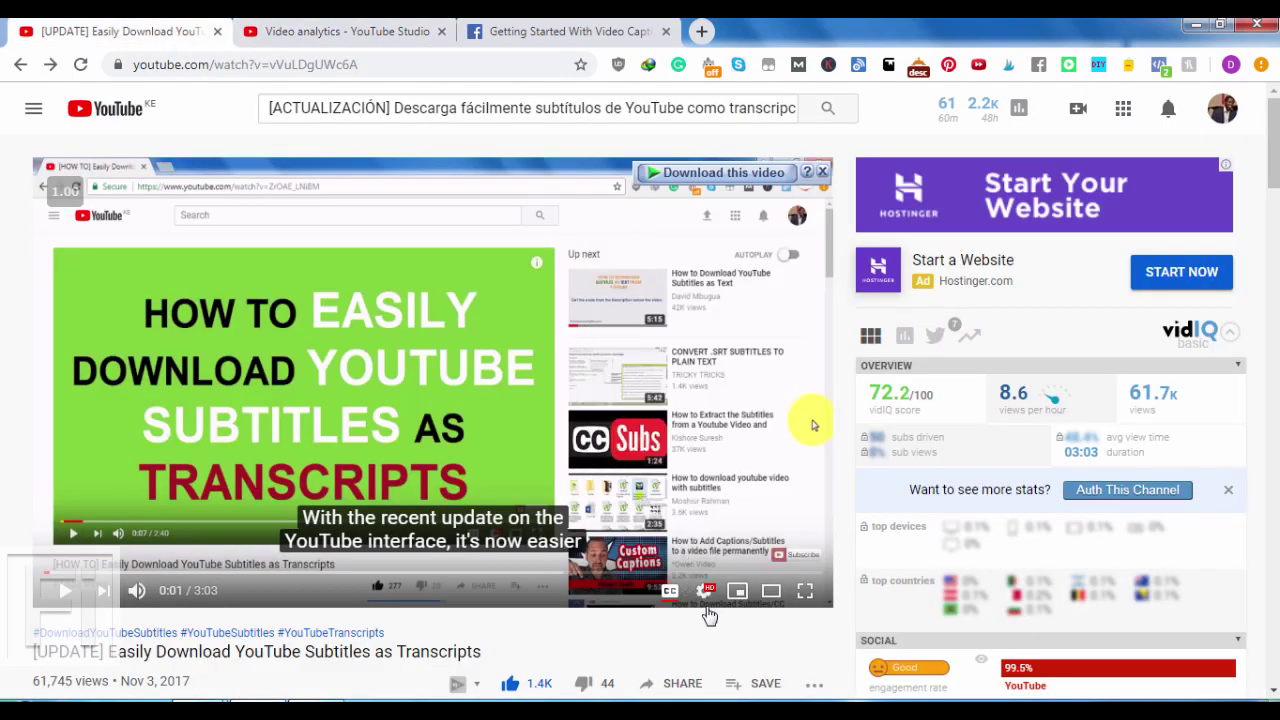
click(705, 590)
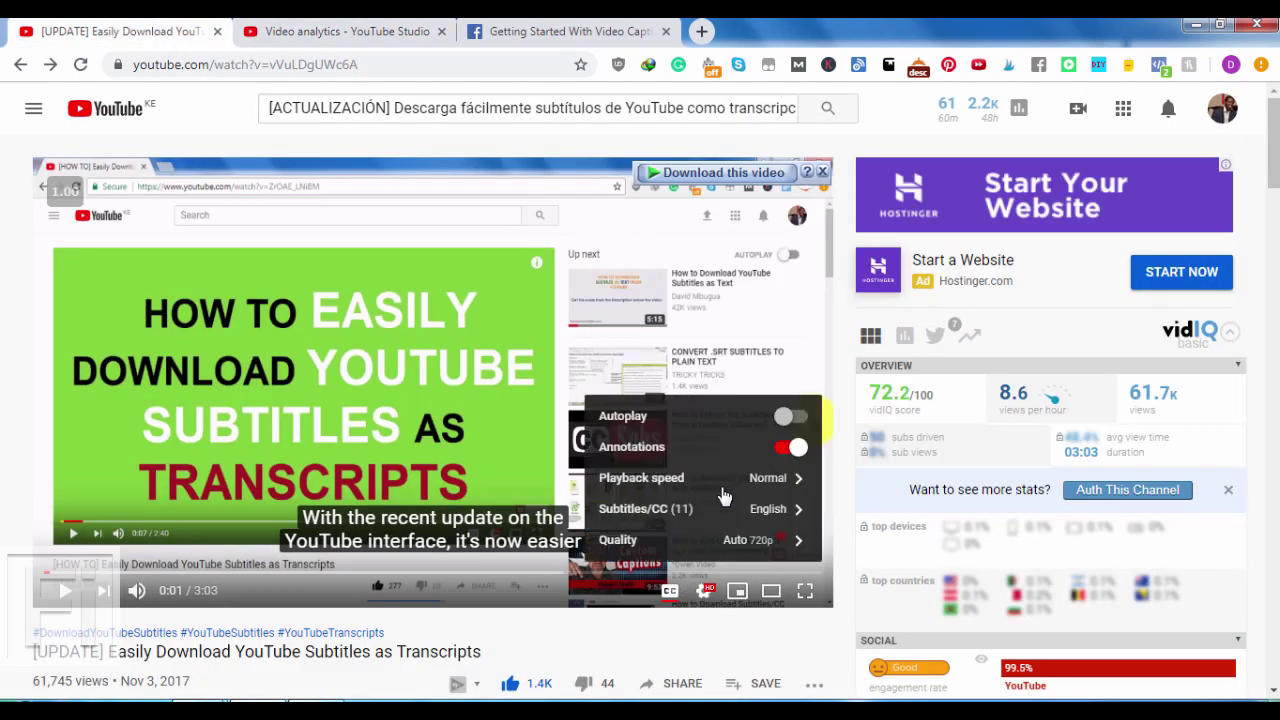
click(797, 512)
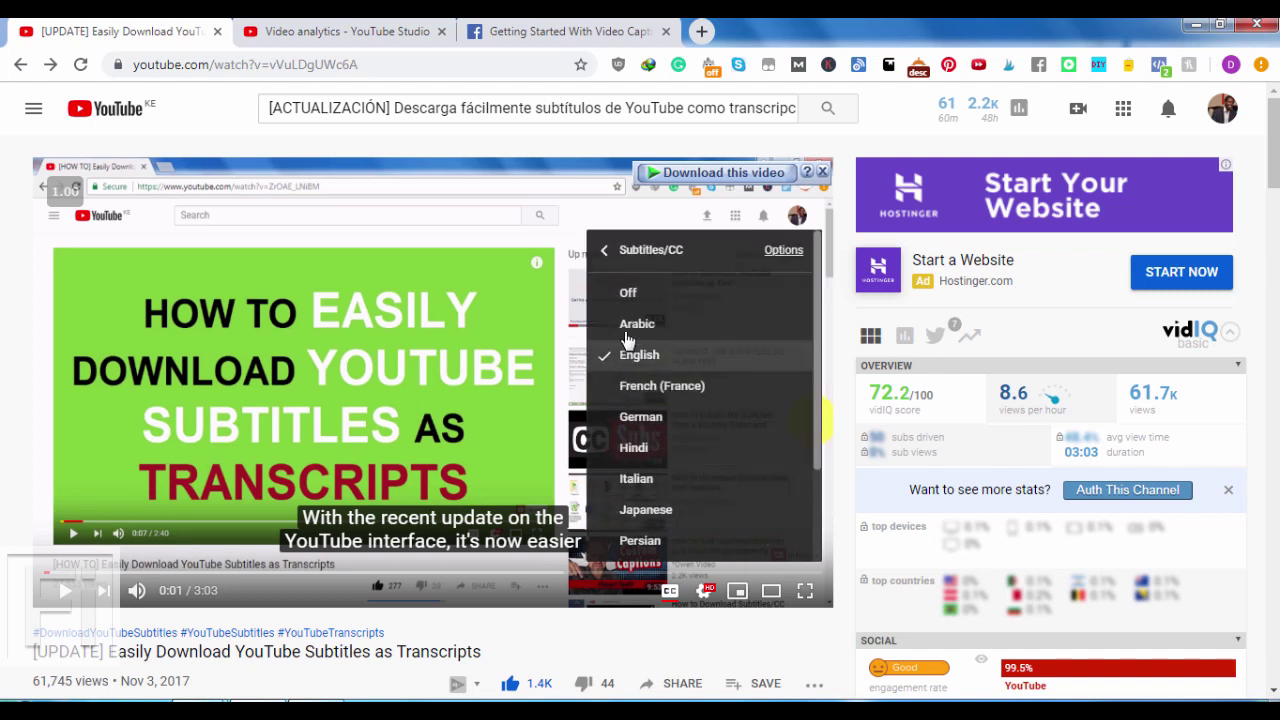
click(634, 448)
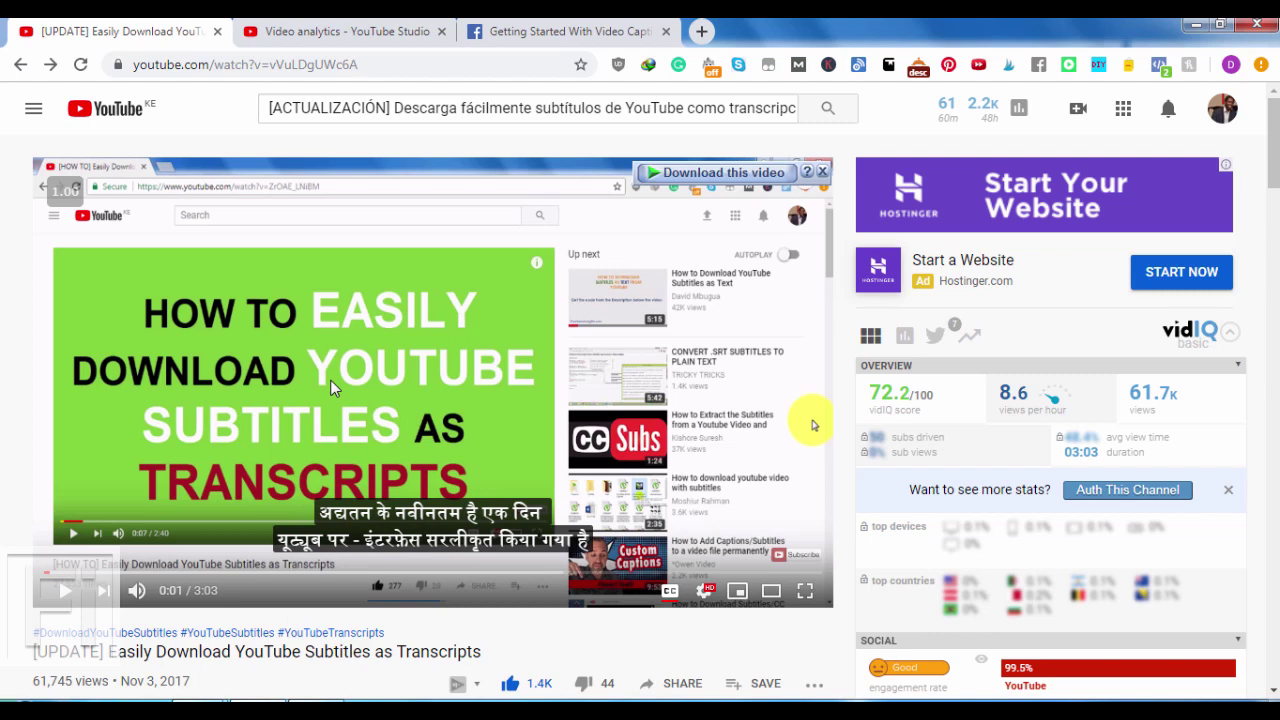
click(349, 24)
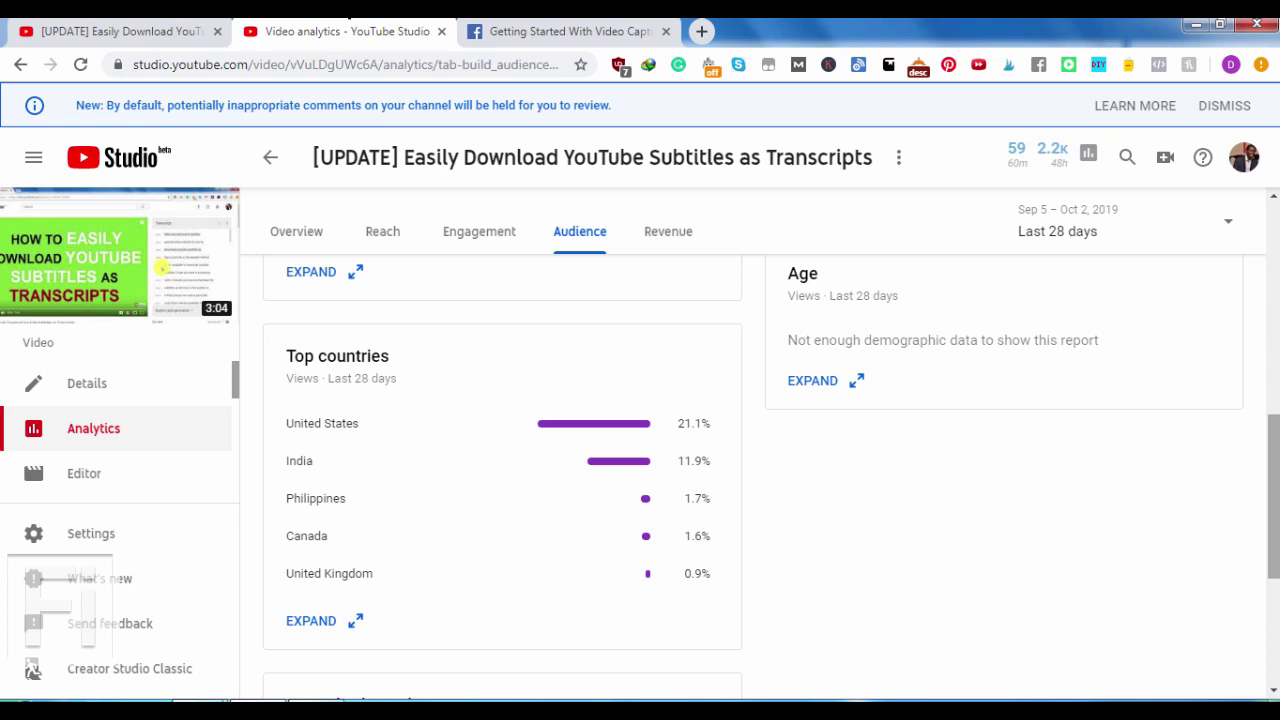
- Scroll to the subtitle/CC languages card: English 51.5%, No subtitles/CC 44.5%, Arabic 1.0%, German 0.7%
drag(1273, 495, 1273, 599)
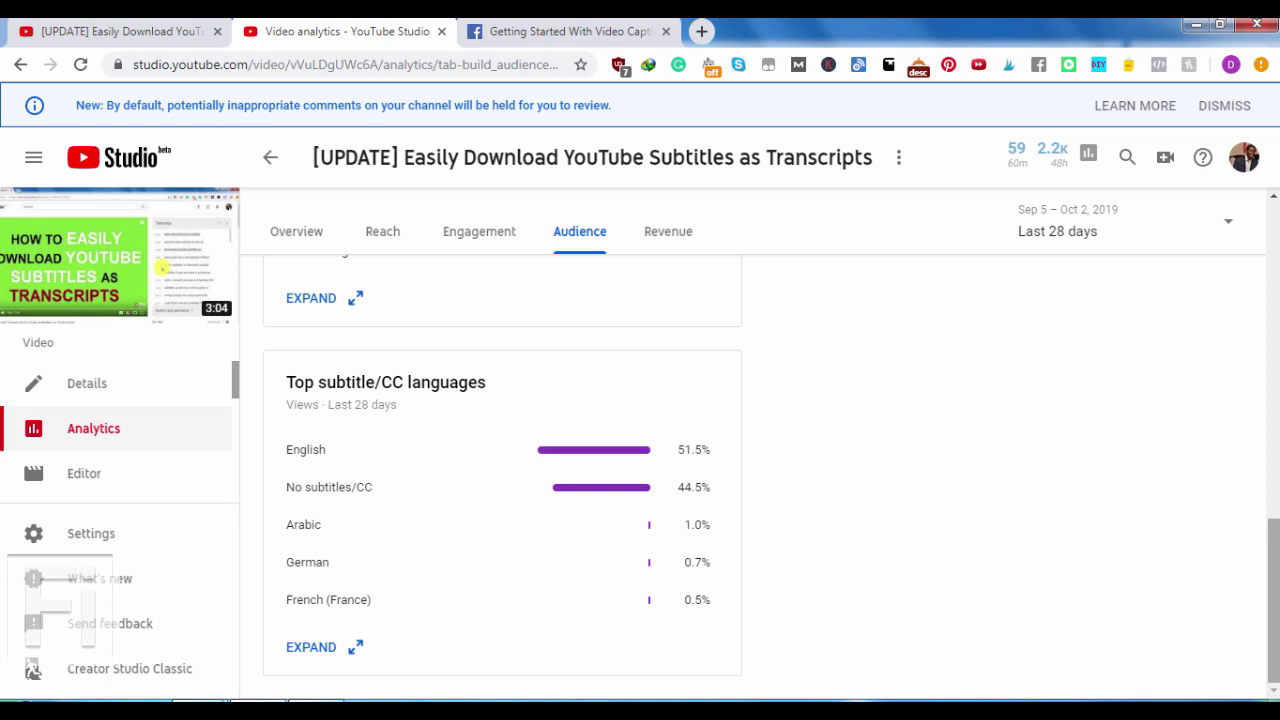
scroll(700, 475, up, 10)
scroll(700, 475, up, 2)
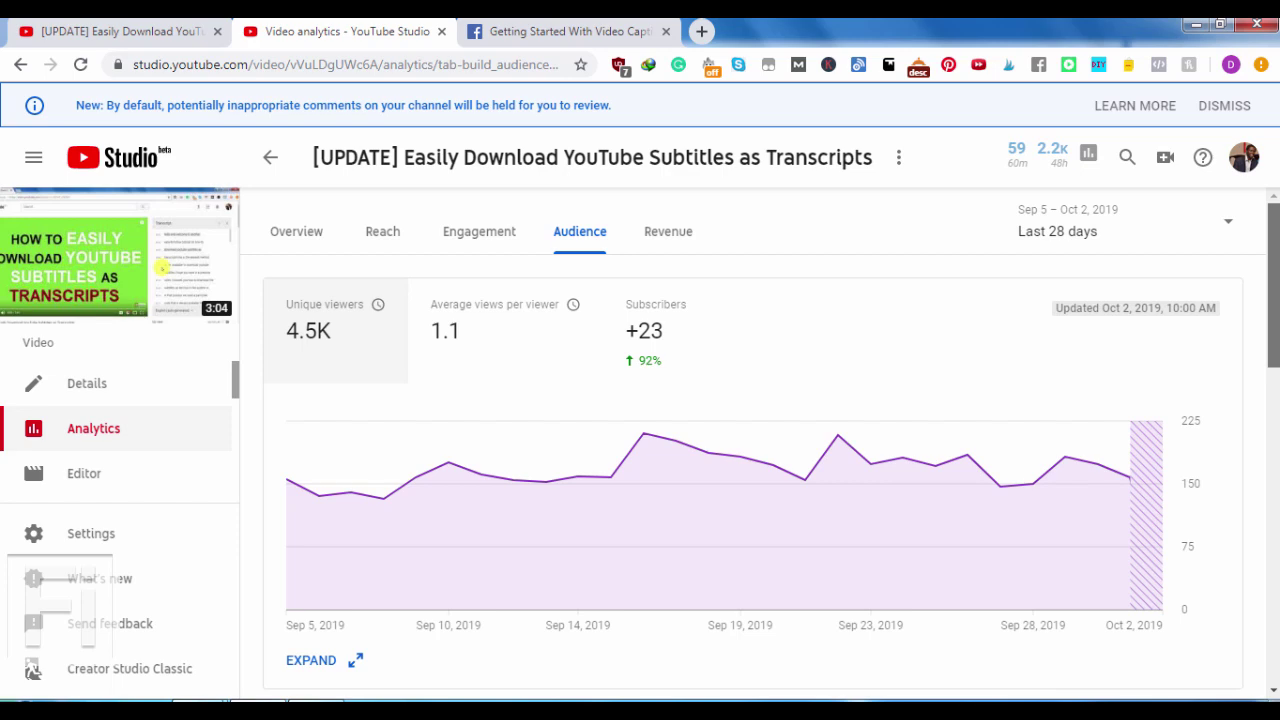
scroll(700, 475, down, 8)
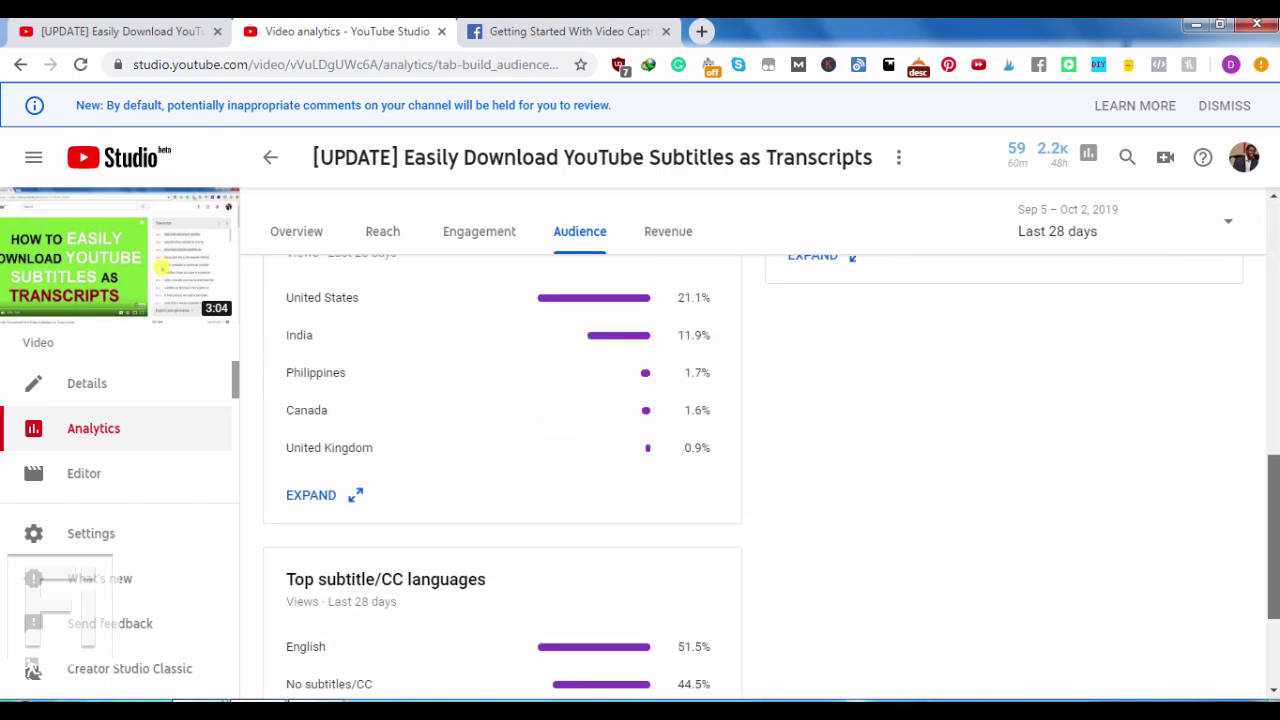
scroll(700, 475, down, 2)
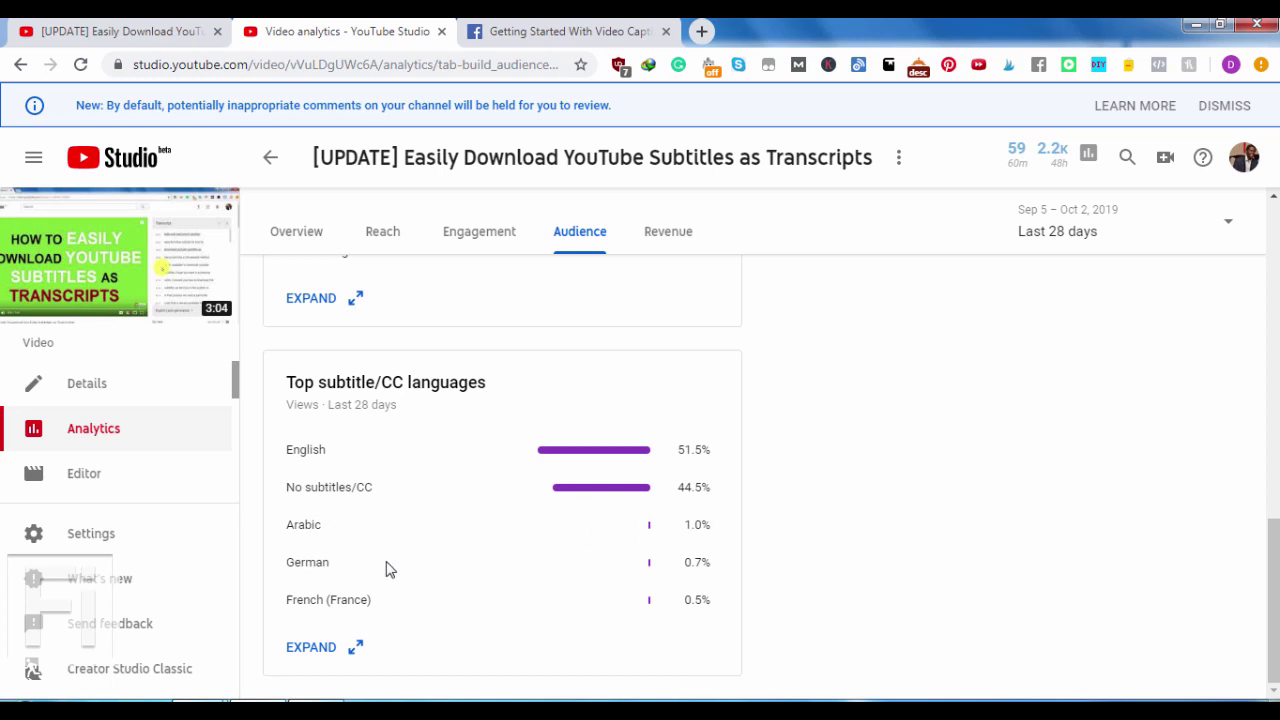
- Expand the subtitle/CC card and review daily per-language views for Sep 5–Oct 2, 2019, totalling 5,224
click(351, 654)
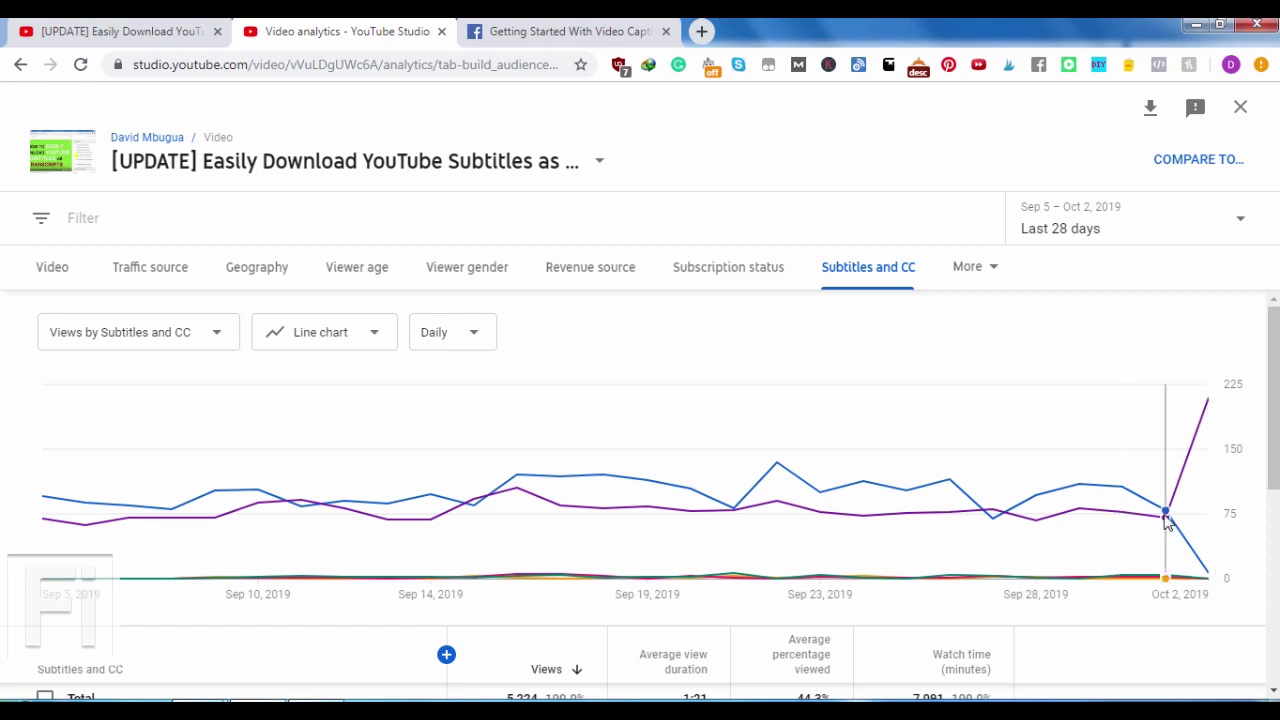
mouse_move(1168, 522)
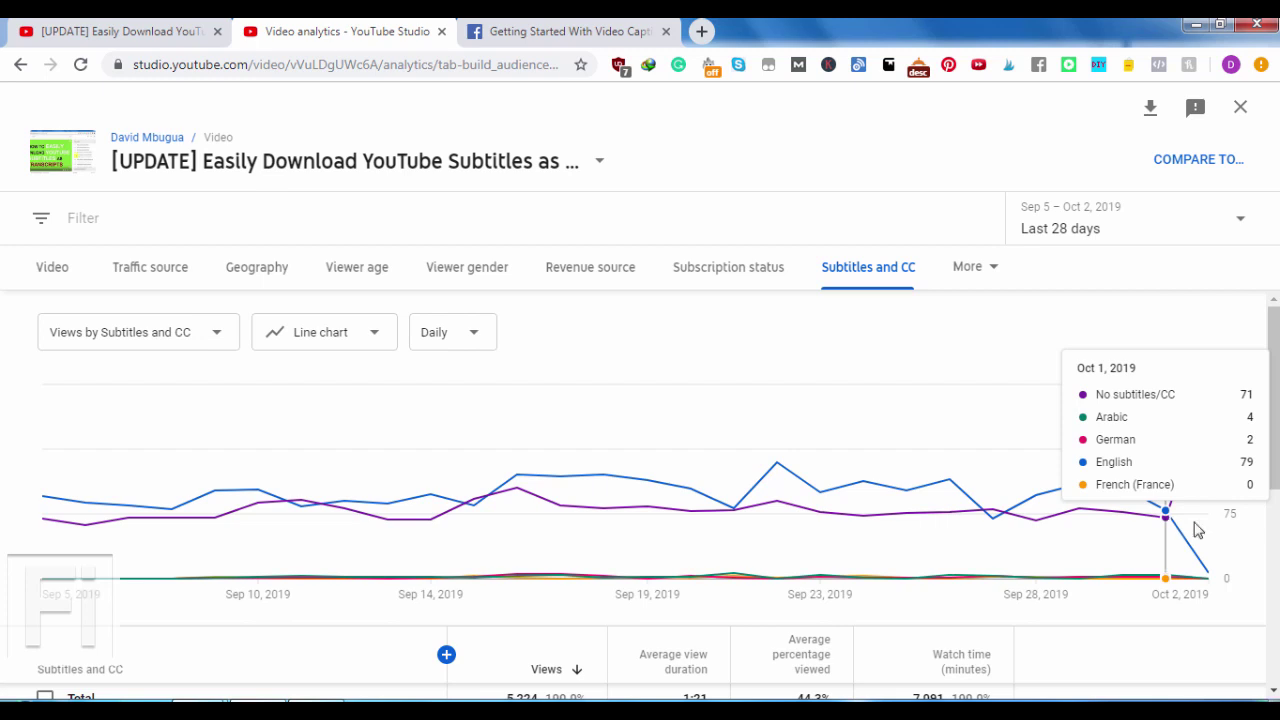
scroll(1273, 460, down, 2)
scroll(640, 500, down, 2)
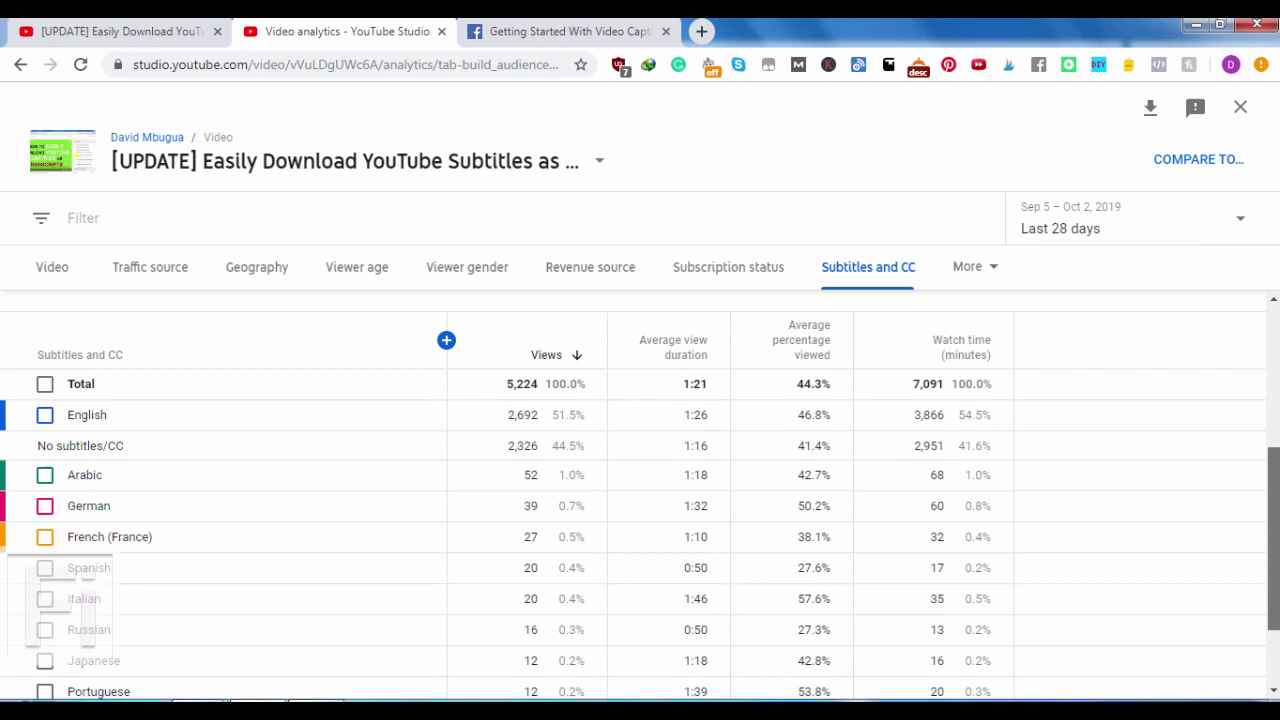
scroll(640, 500, down, 1)
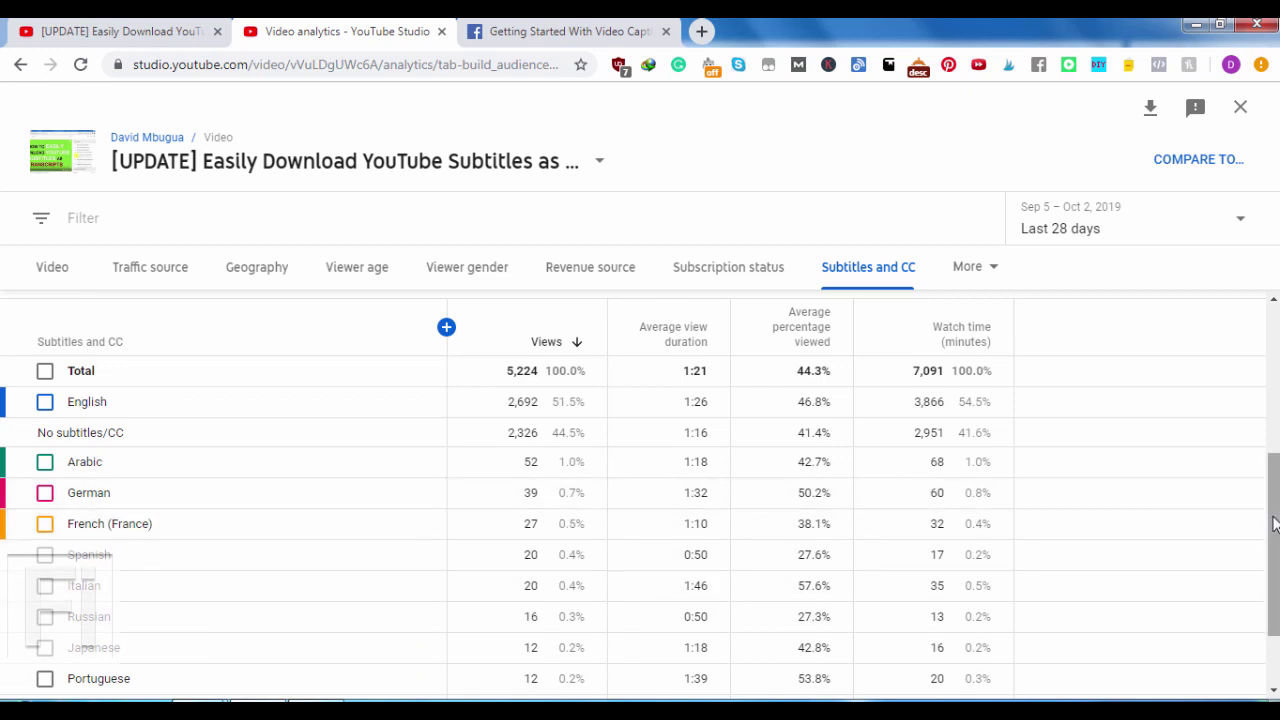
drag(1274, 534, 1275, 567)
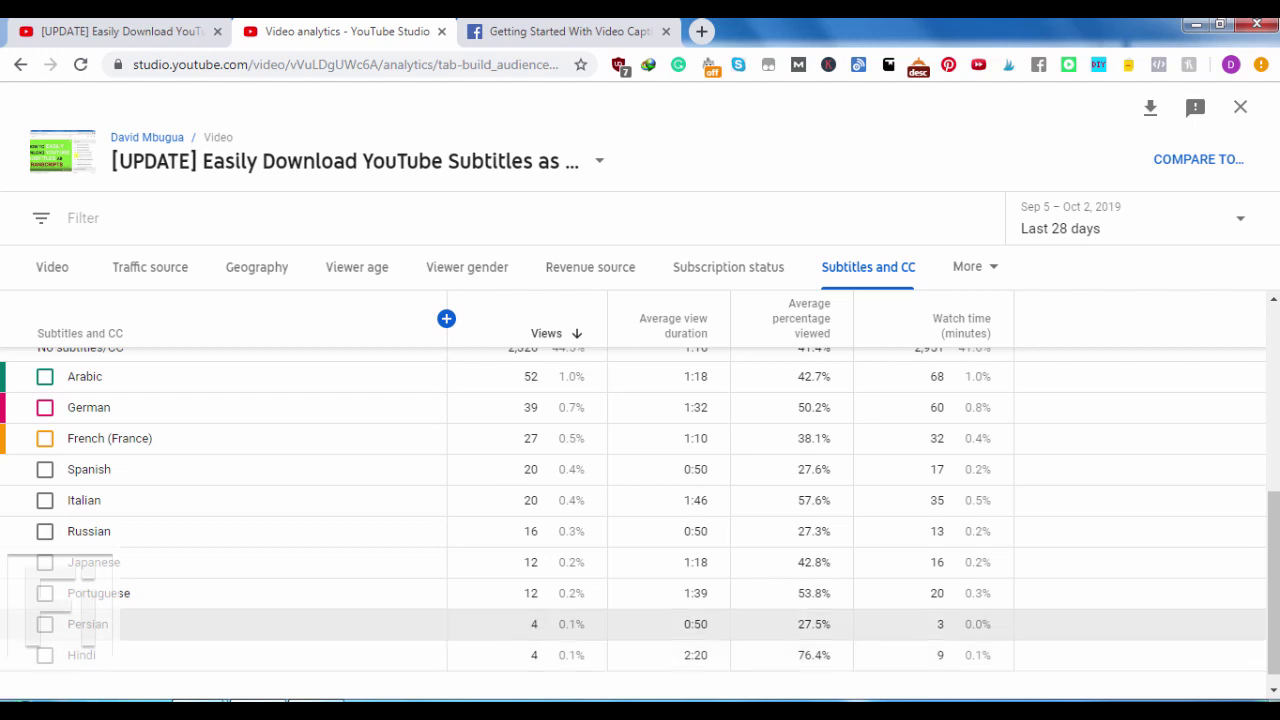
scroll(518, 660, up, 3)
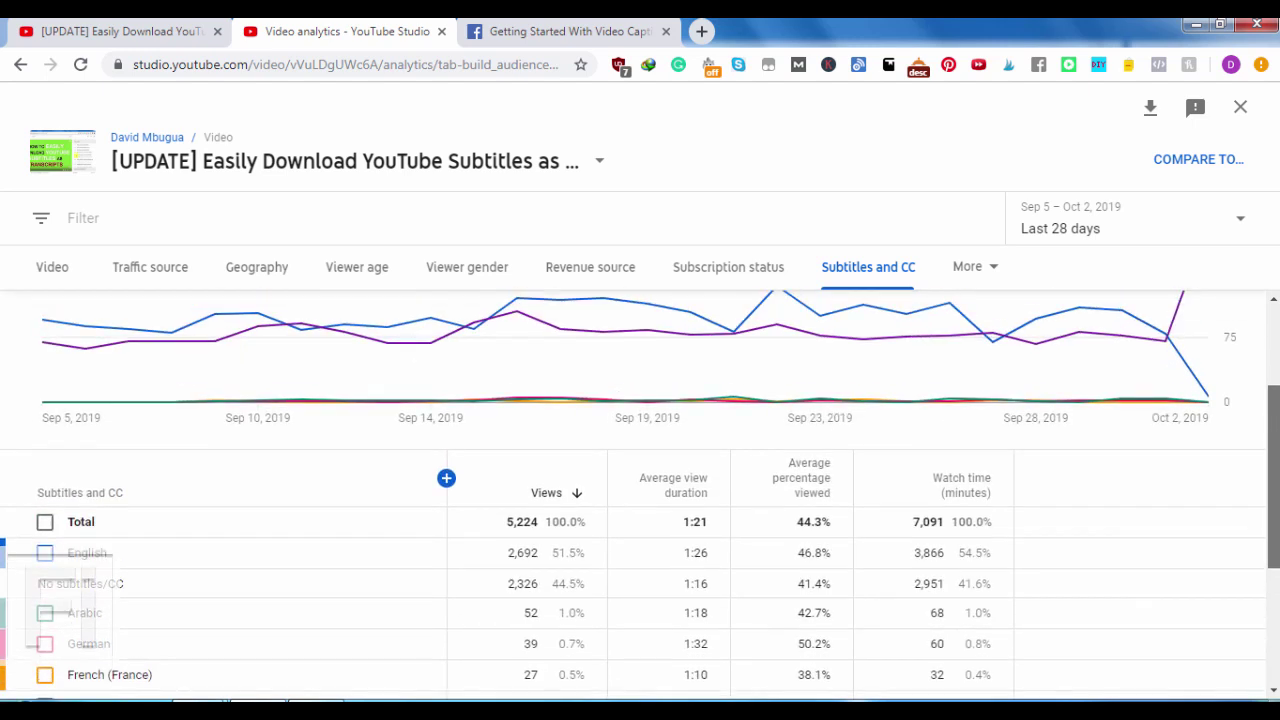
scroll(640, 495, up, 2)
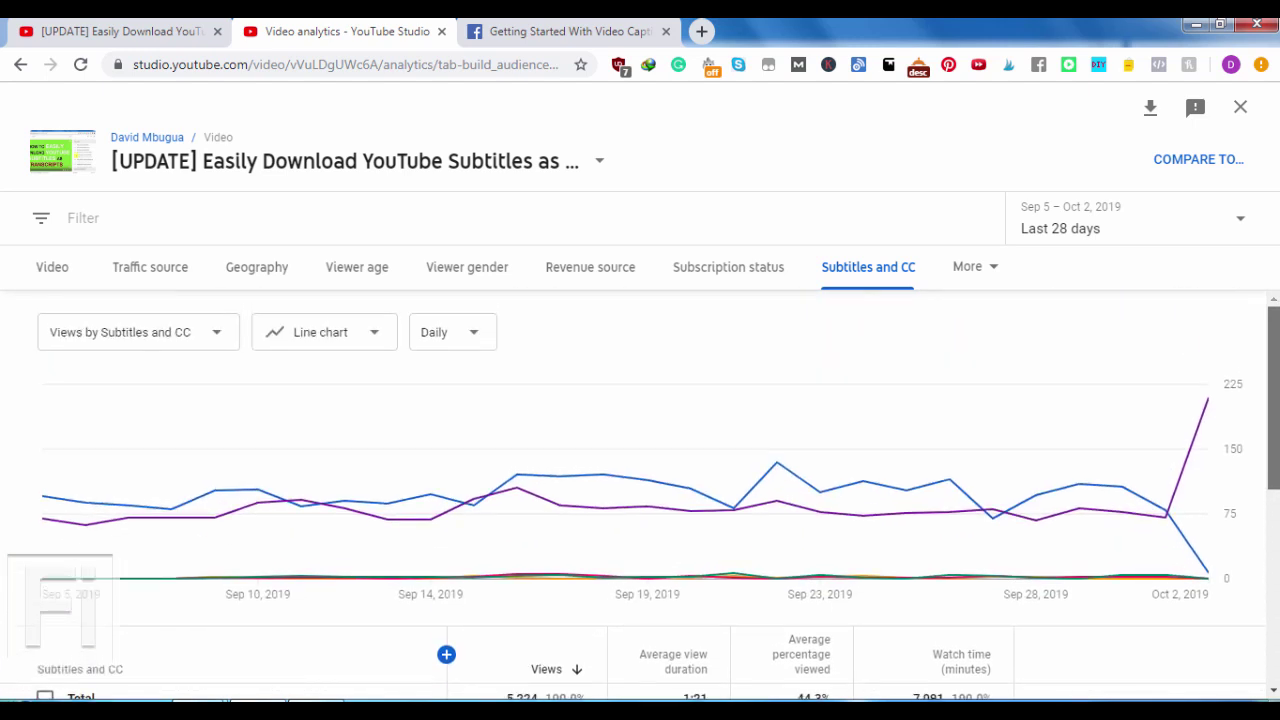
- Switch to the Traffic source report and drill into External traffic
click(152, 270)
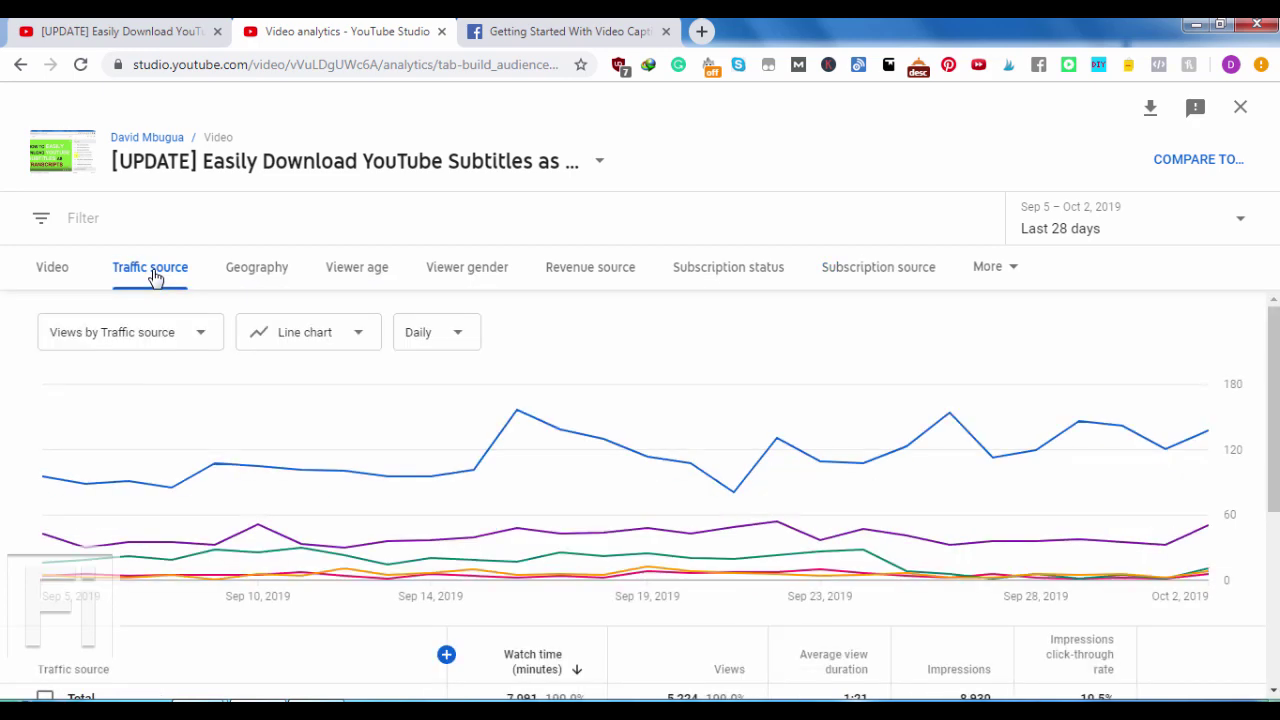
scroll(1265, 400, down, 2)
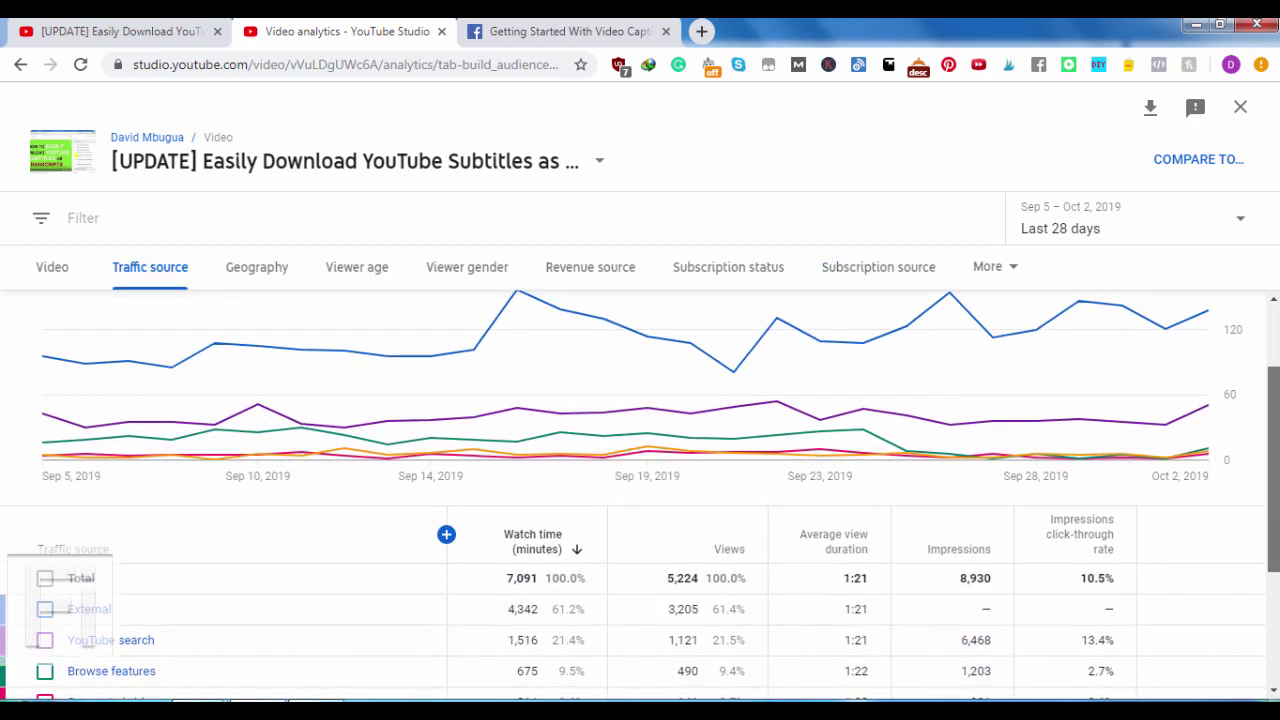
scroll(1268, 450, down, 3)
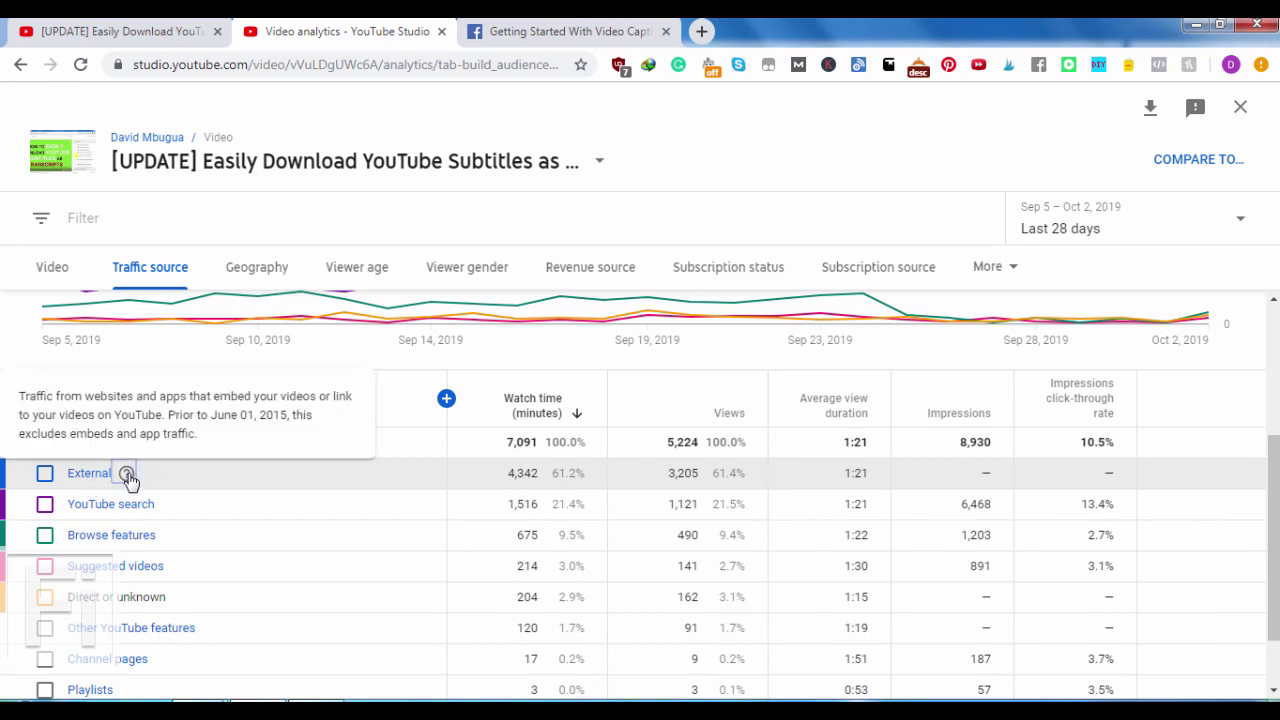
click(163, 470)
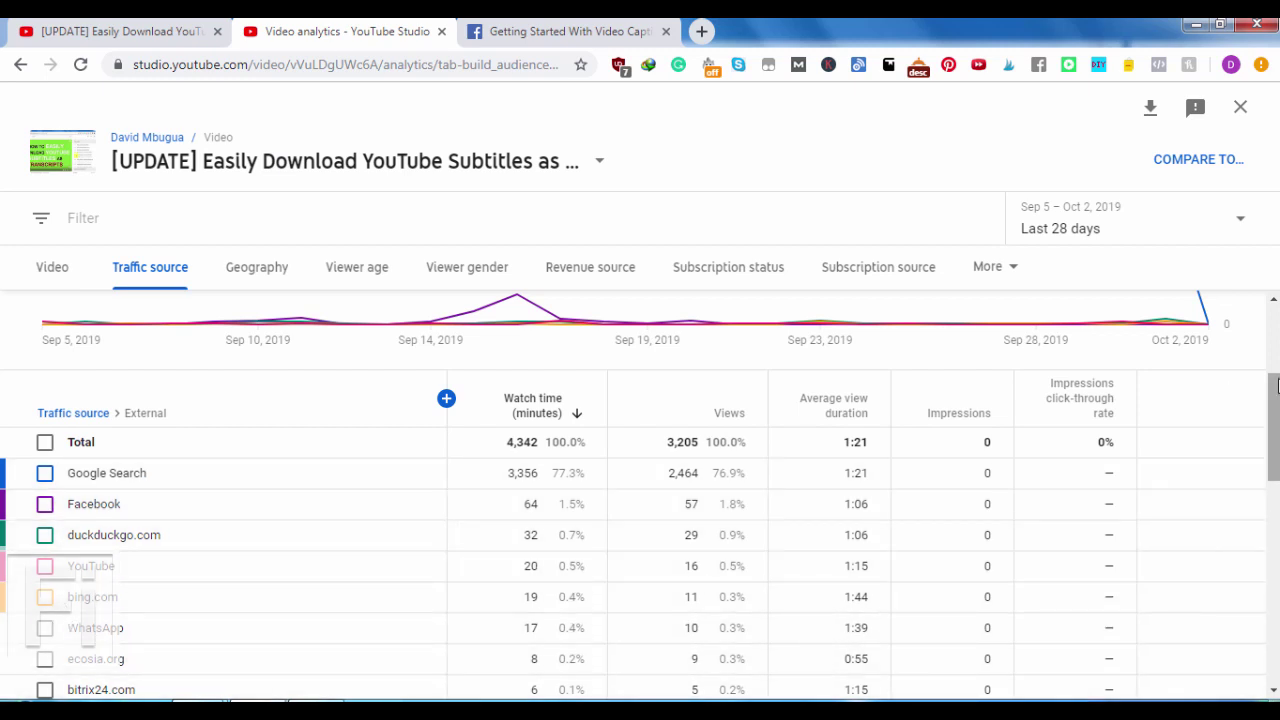
- Highlight Google Search's figures: 2,464 of 3,205 views and 77.3% of watch time
scroll(1277, 385, up, 2)
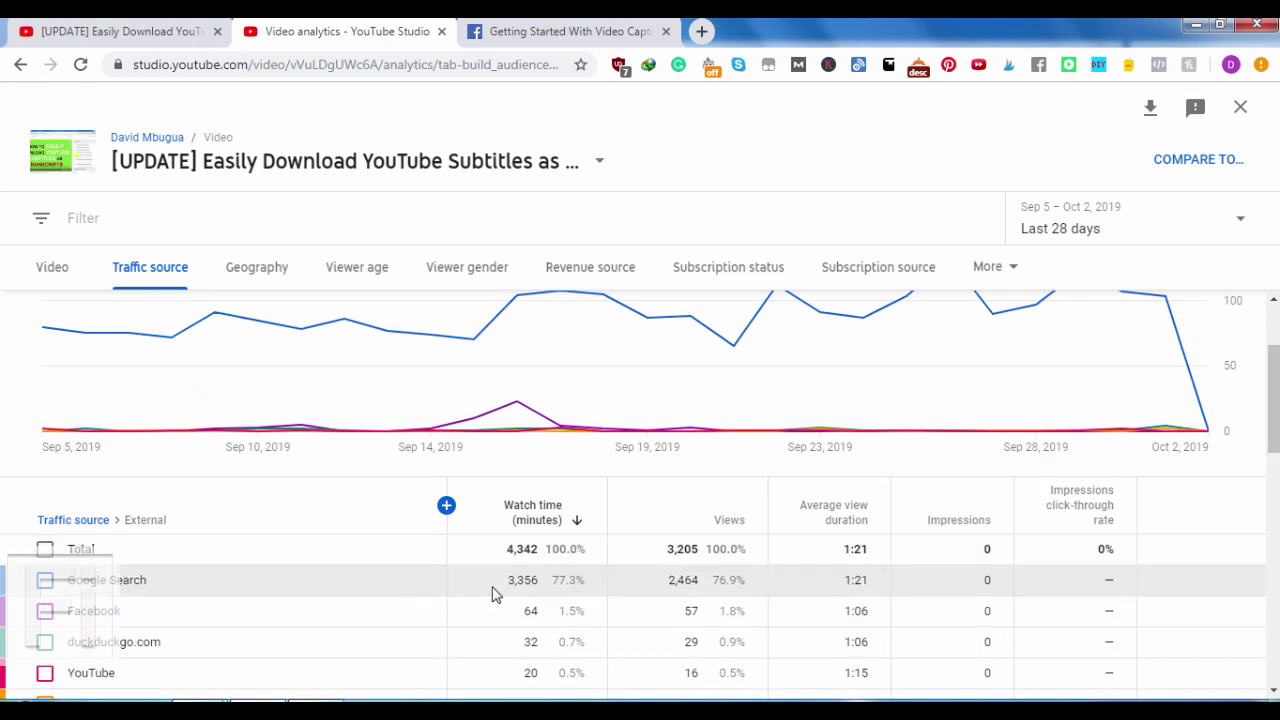
drag(491, 590, 690, 580)
click(523, 580)
double_click(523, 580)
click(509, 582)
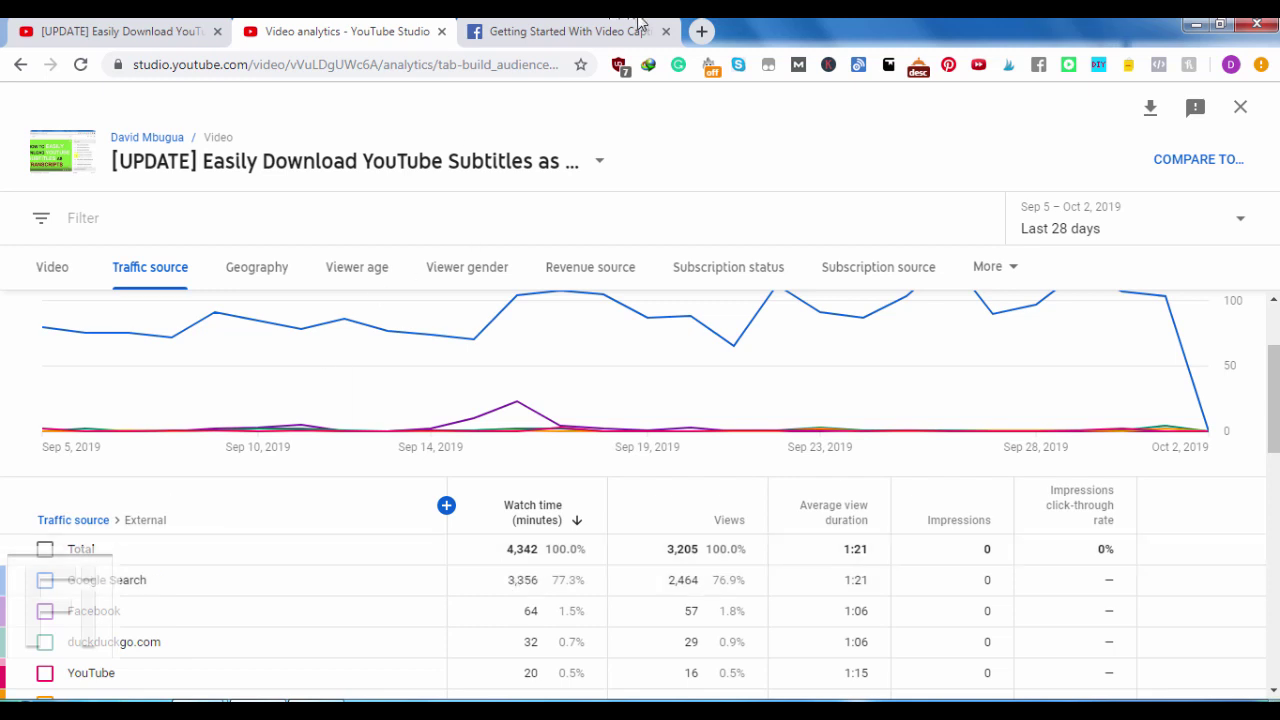
- Bring up the Facebook captioning thread, with one quick glance back at the traffic-source analytics
click(560, 31)
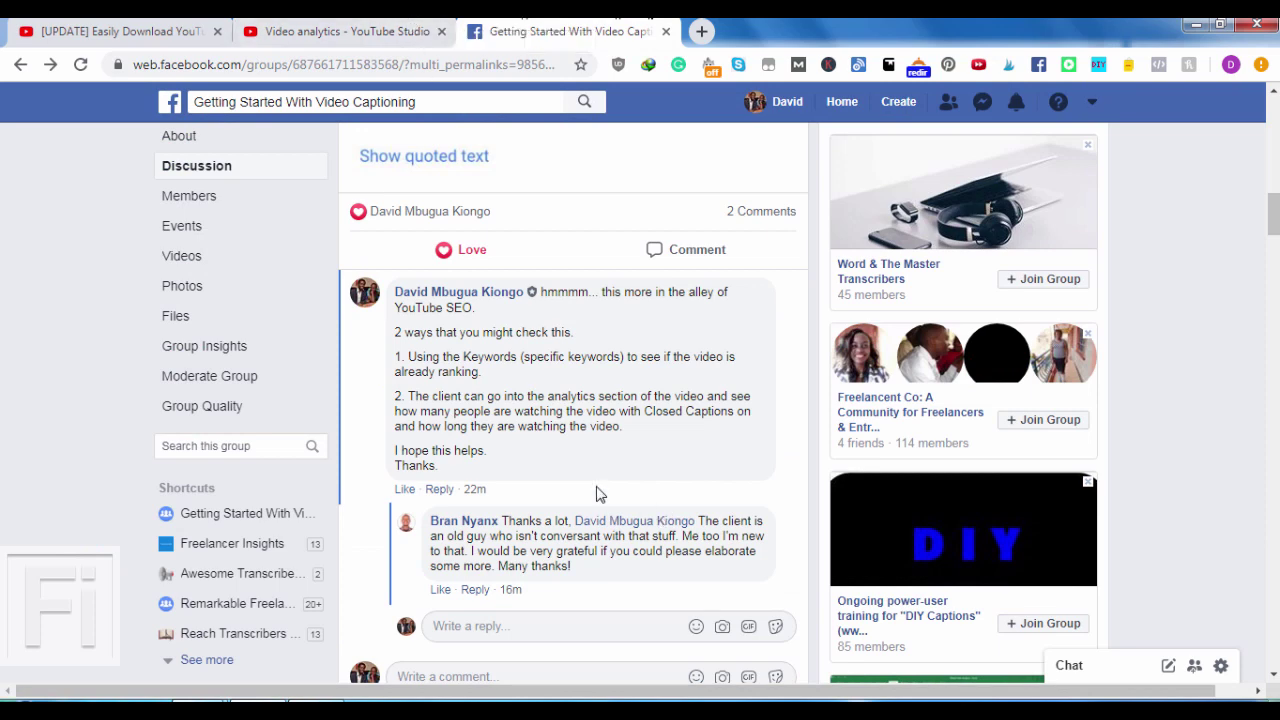
click(305, 30)
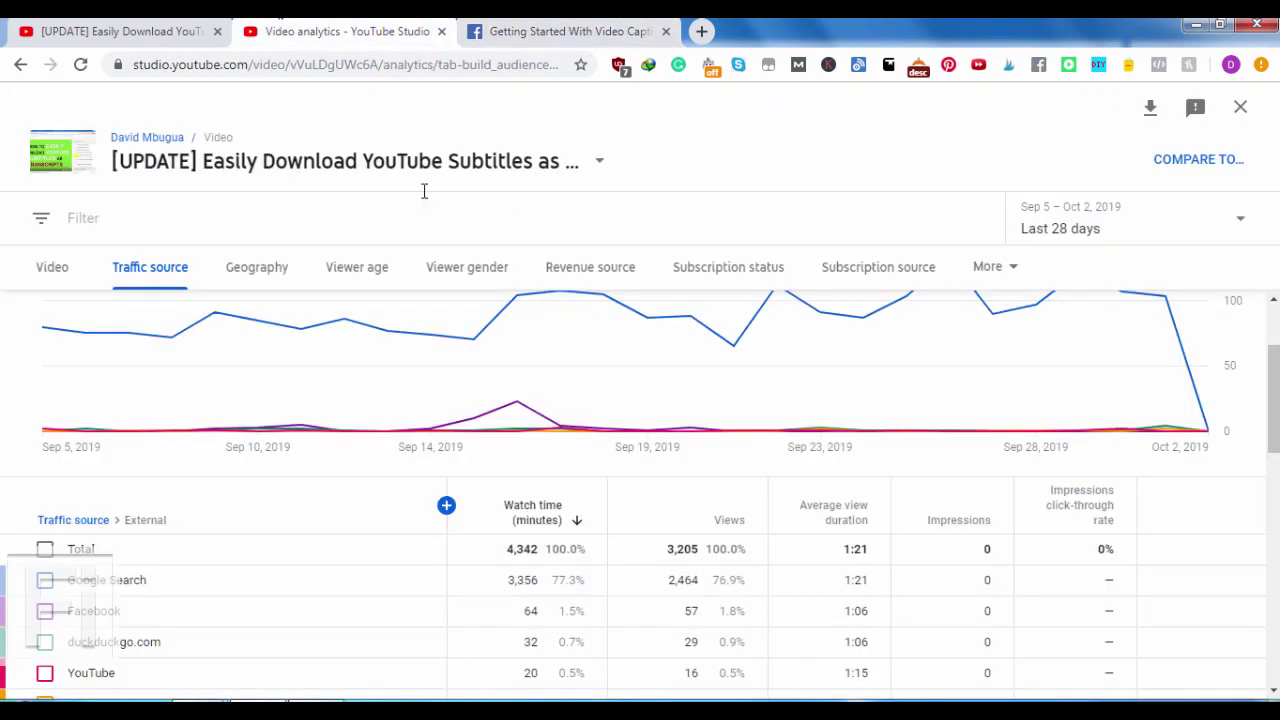
click(594, 24)
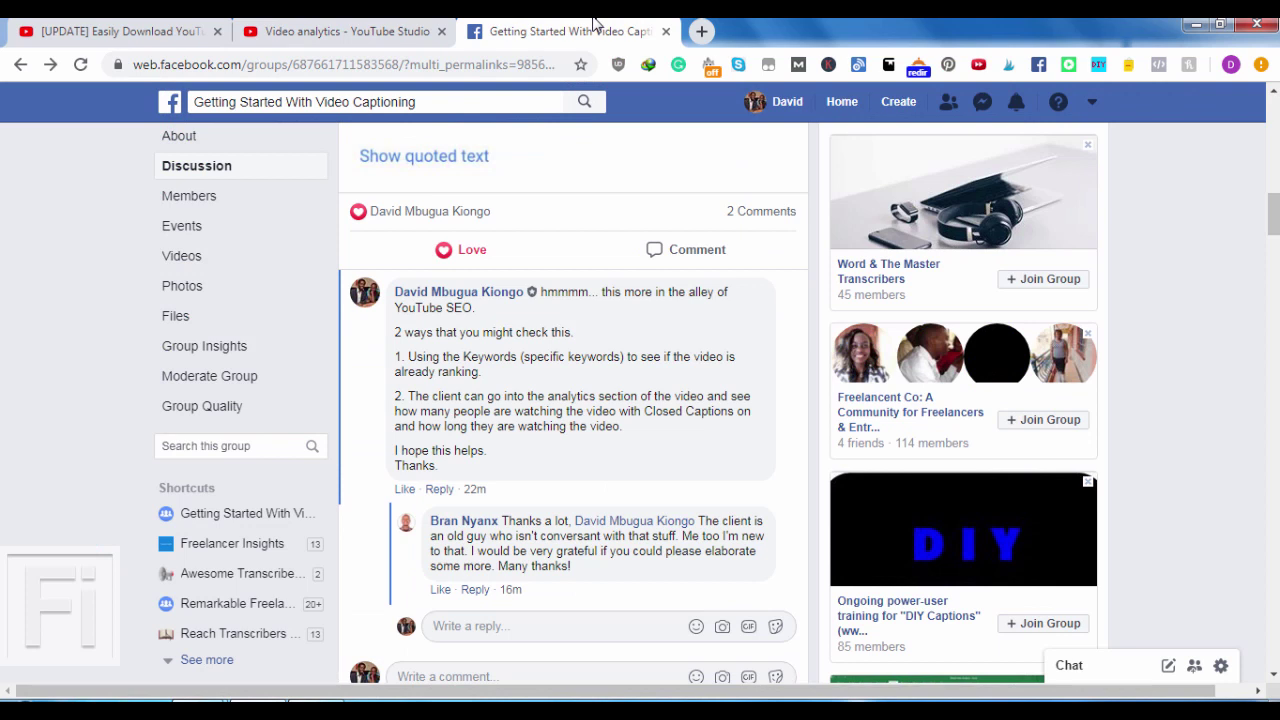